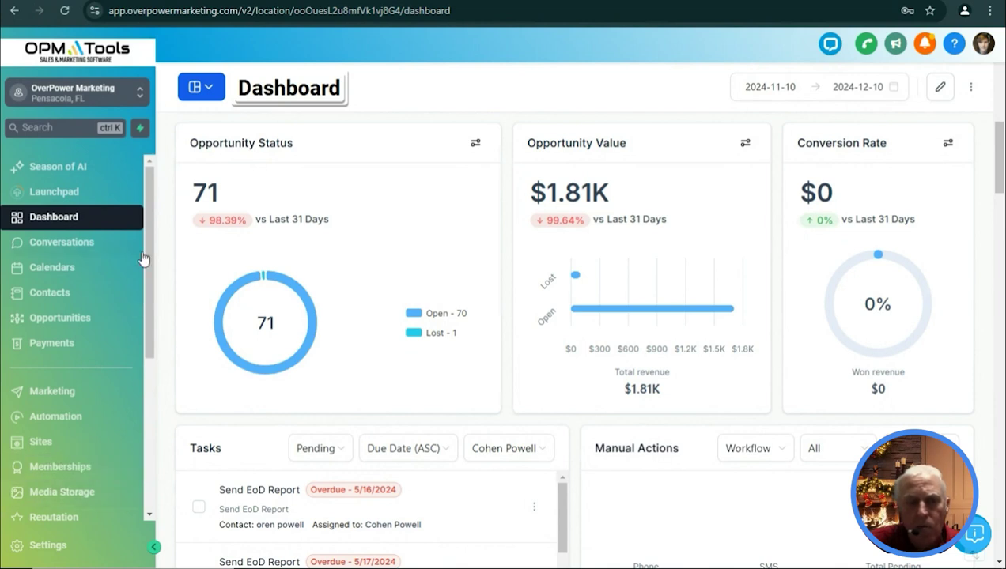
Open the Reporting and Conversations sections in new browser tabs.
drag(148, 246, 152, 313)
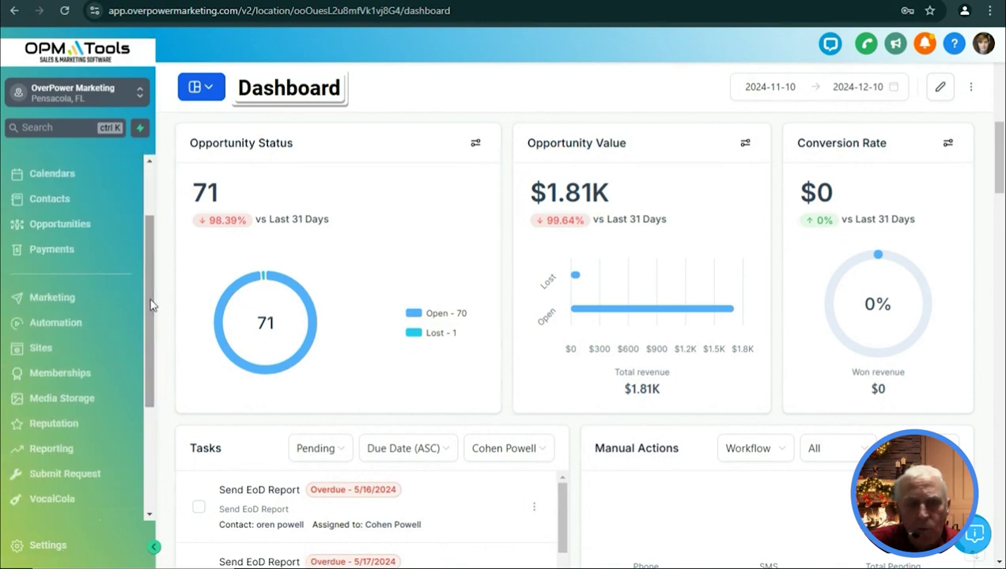
right_click(59, 449)
key(Escape)
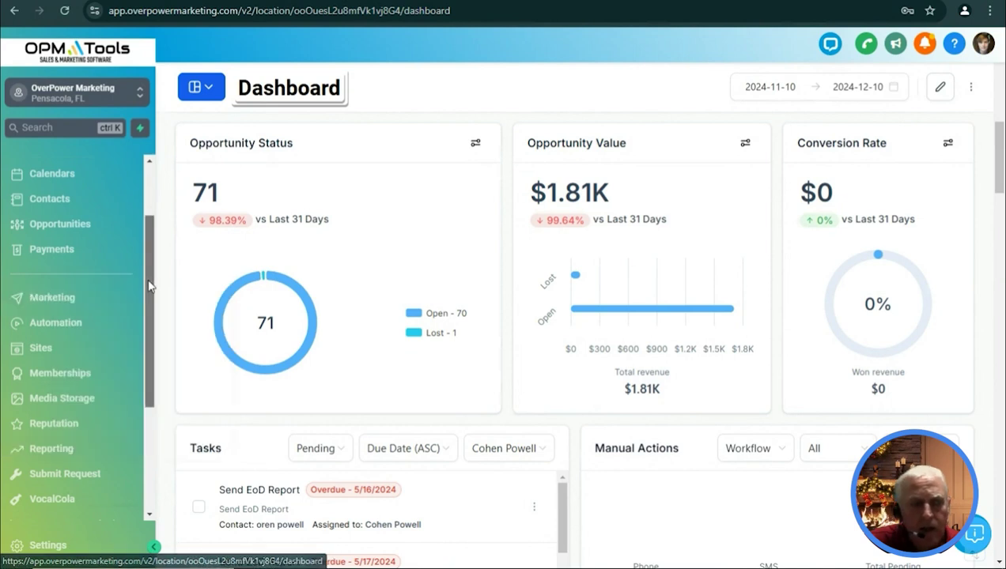
drag(150, 288, 149, 242)
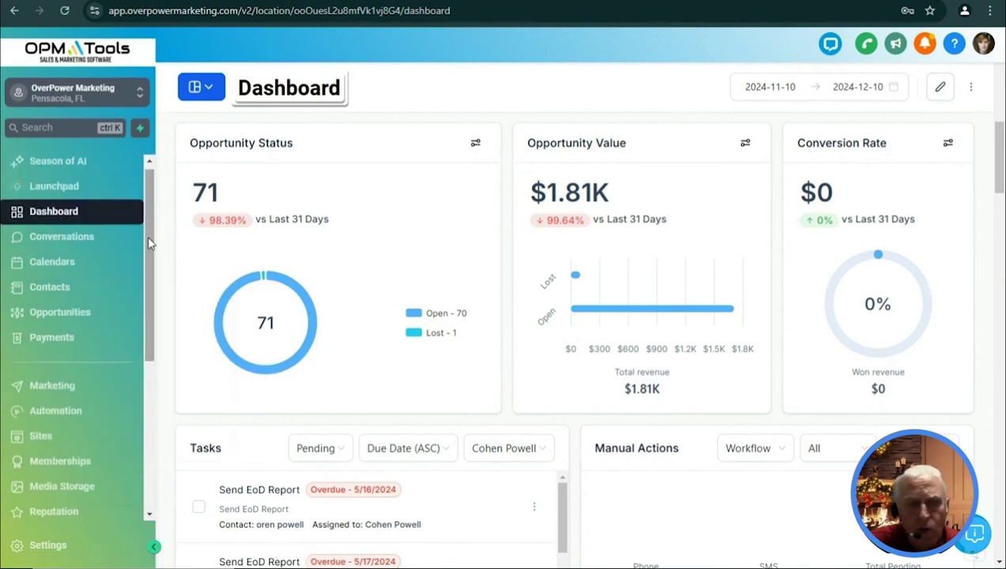
right_click(102, 239)
key(Escape)
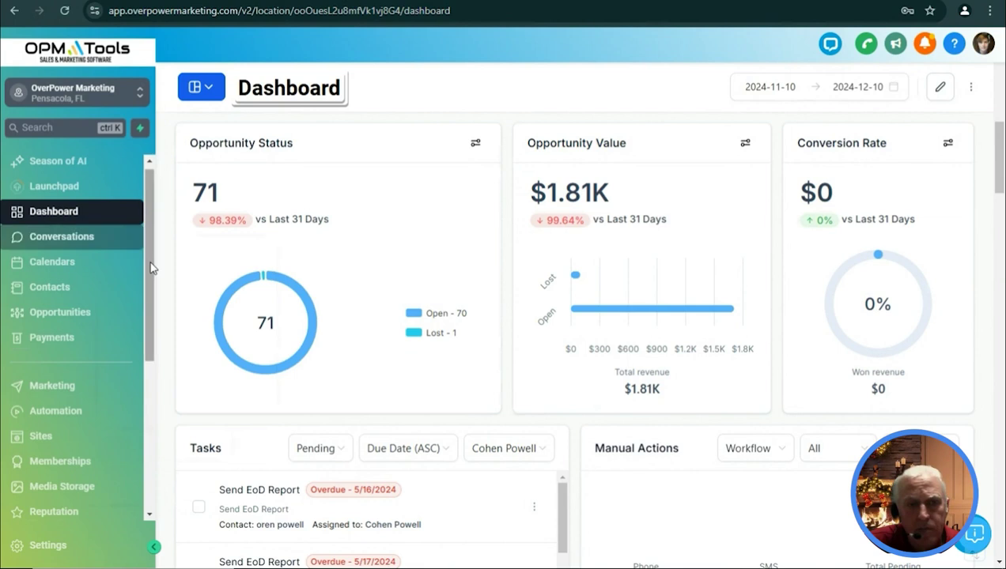
Open the Calendars, Contacts, Opportunities and Payments sections in new browser tabs.
right_click(49, 259)
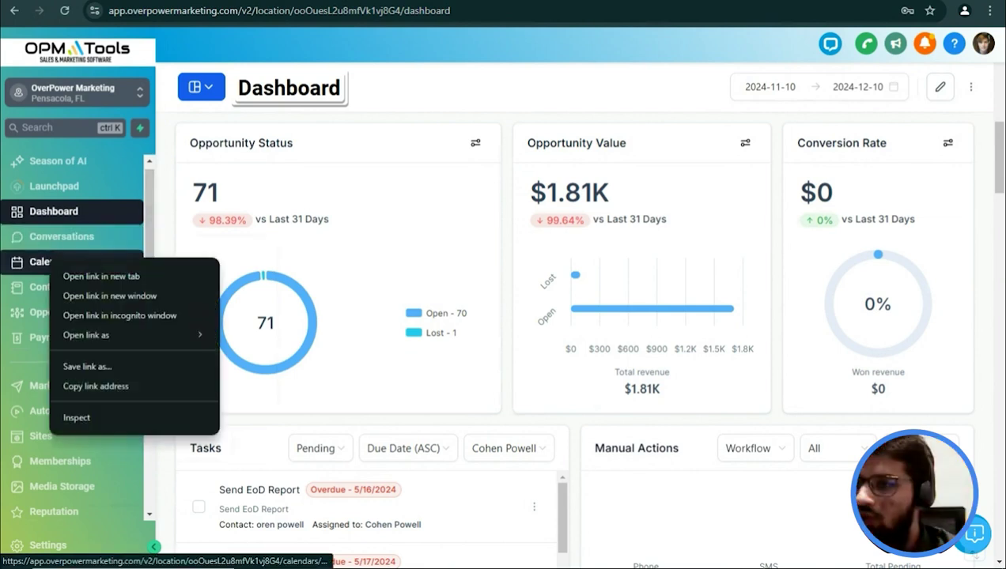
key(Escape)
right_click(88, 287)
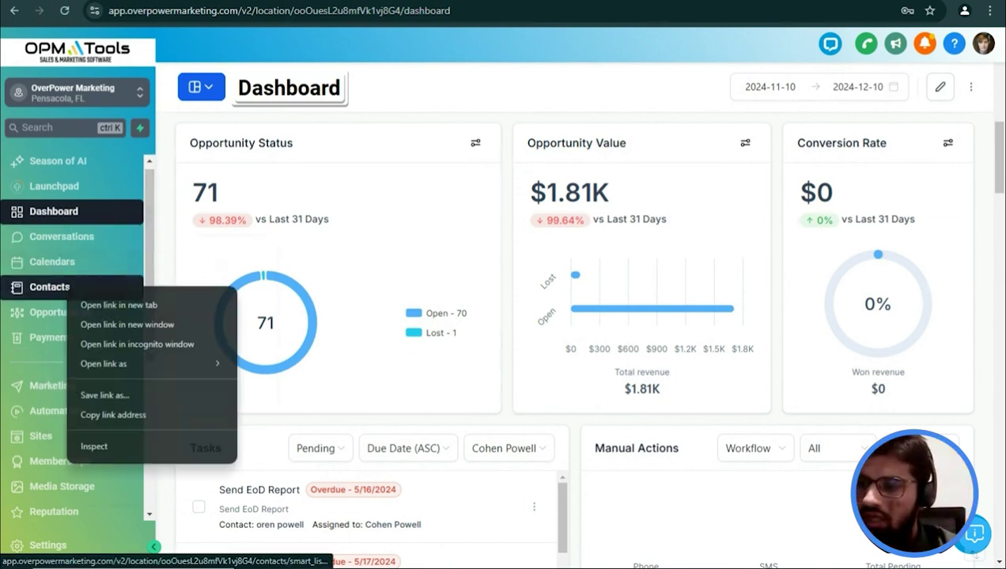
key(Escape)
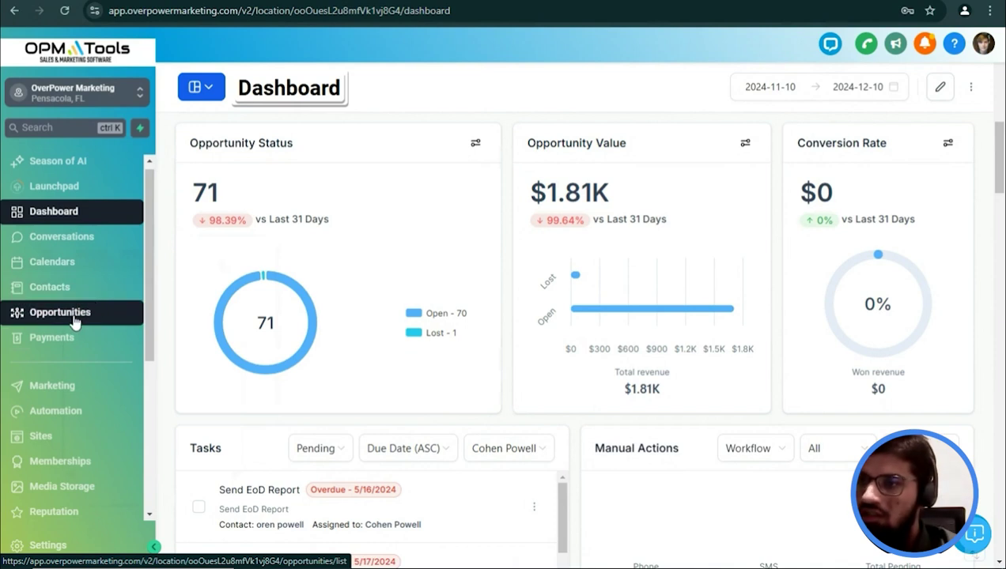
right_click(69, 313)
key(Escape)
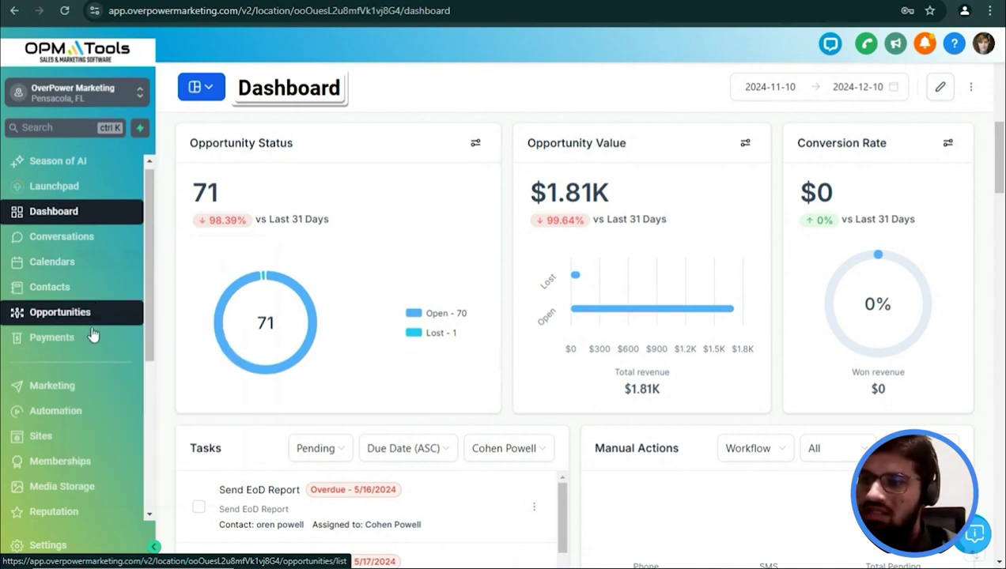
right_click(52, 339)
click(94, 350)
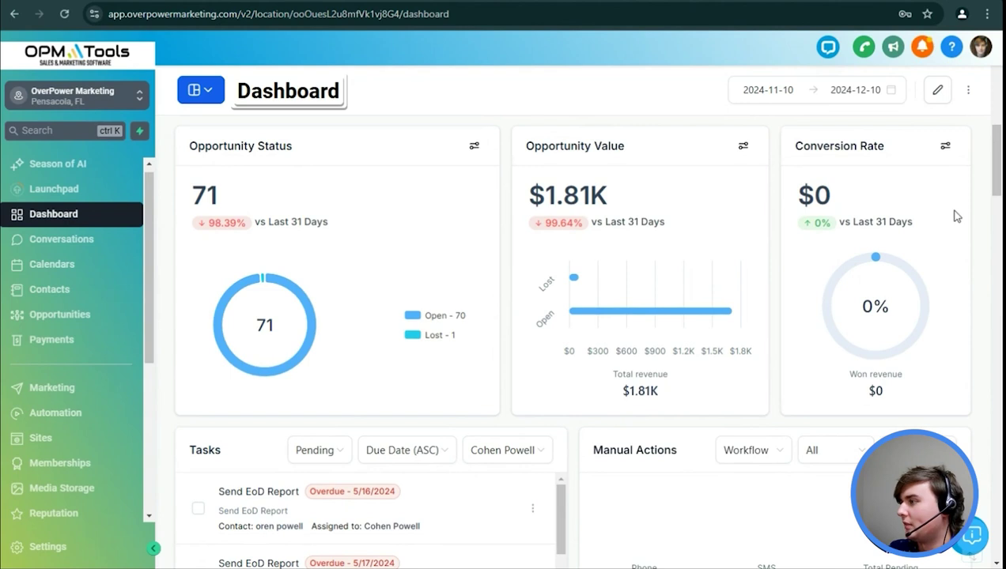
Look over the dashboard widgets and open the dashboard for editing.
mouse_move(994, 181)
mouse_down()
mouse_move(999, 273)
mouse_move(1000, 158)
mouse_move(1000, 178)
mouse_up()
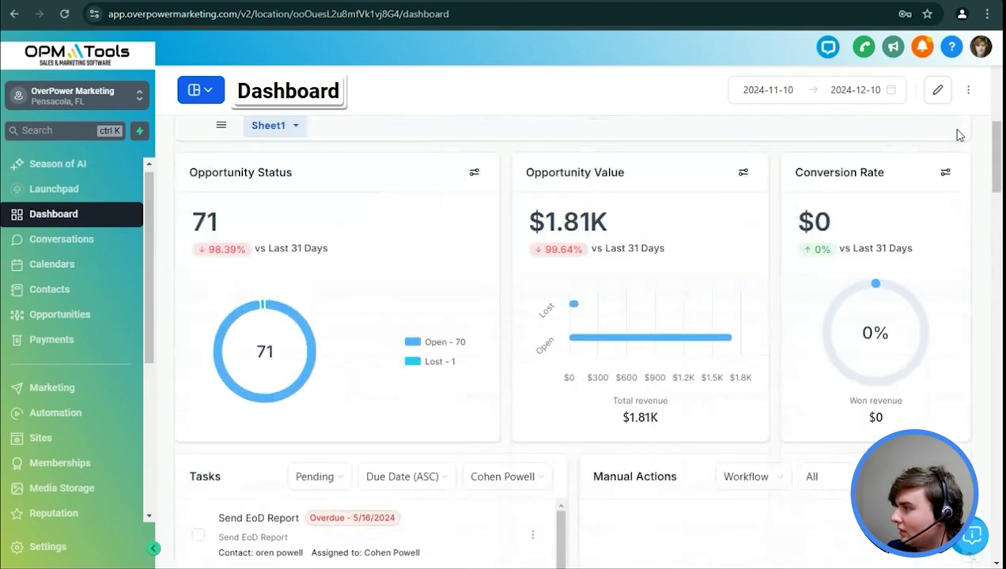
click(938, 92)
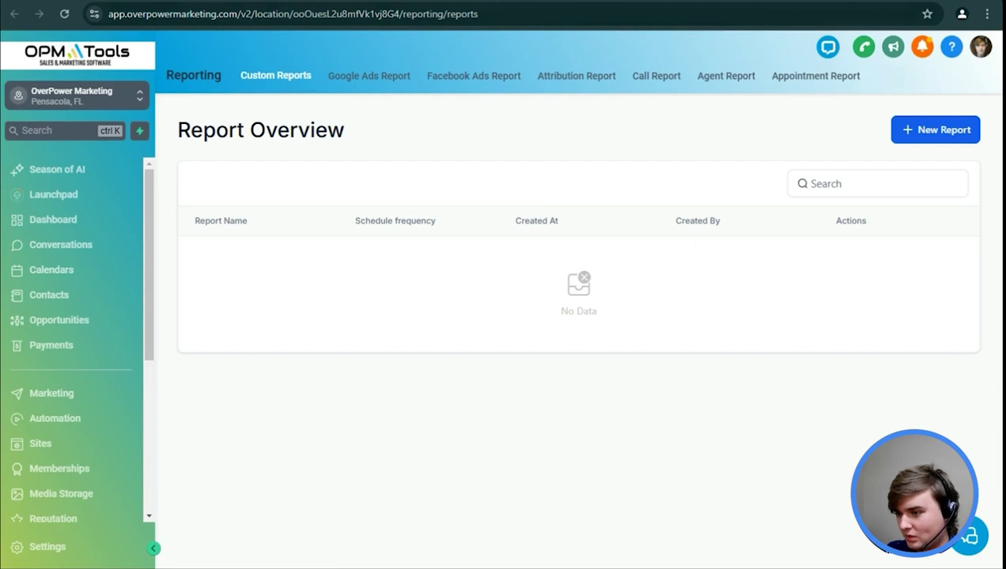
Look over the Reporting section and open its Call Report.
scroll(99, 454, down, 3)
scroll(90, 371, up, 1)
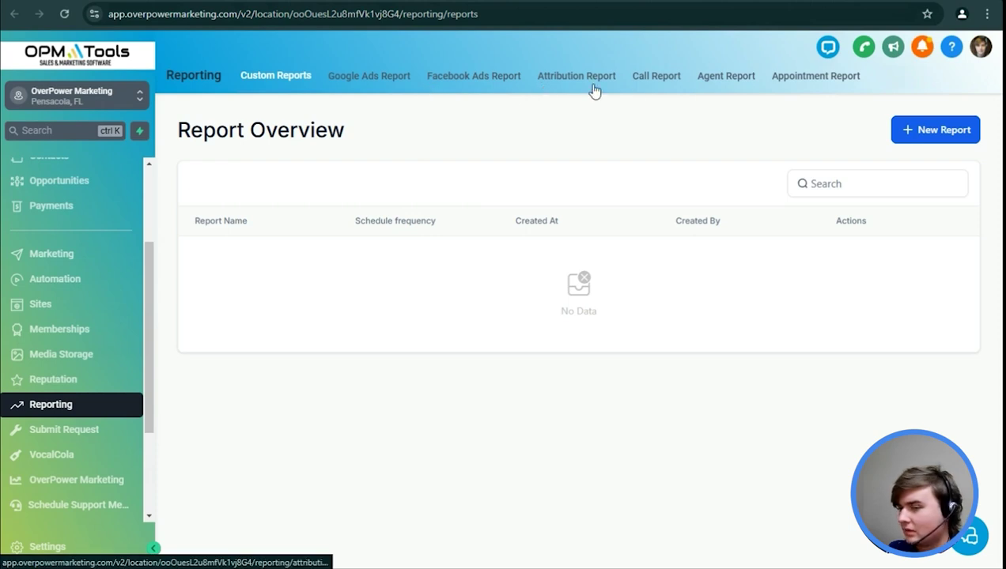
click(642, 80)
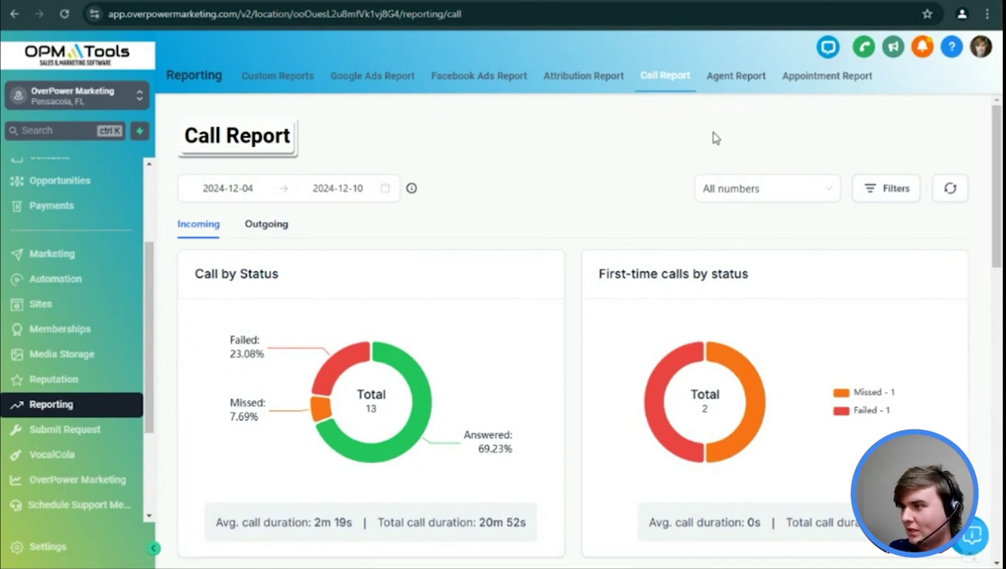
Return to the Custom Reports overview and start a new report.
click(292, 87)
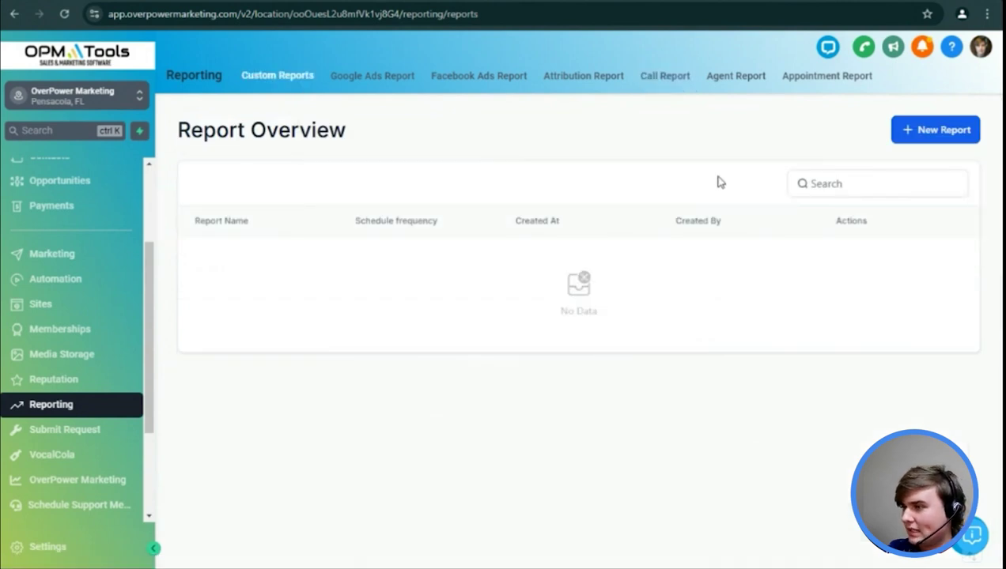
click(911, 133)
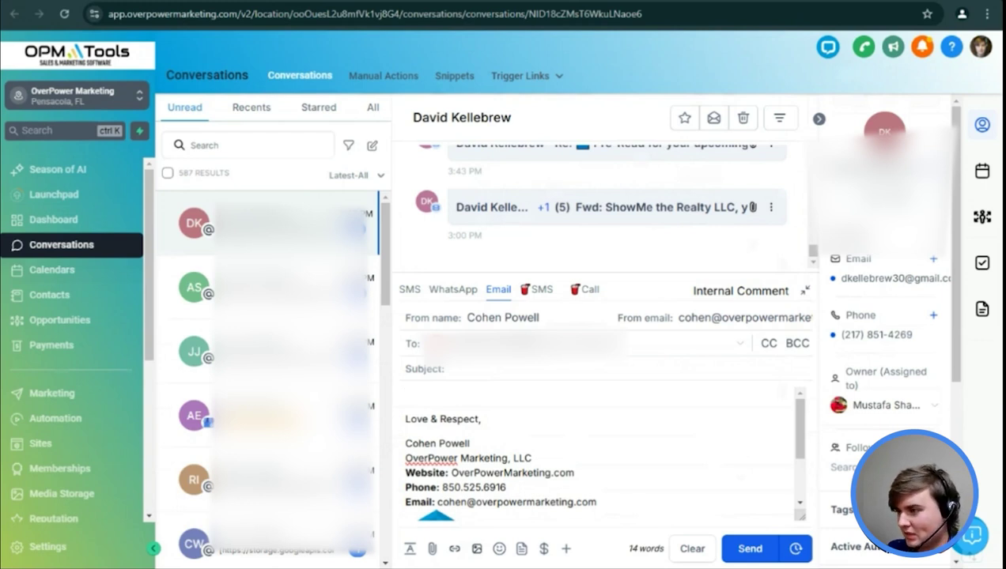
Look through the unread conversations and view the sort options for the conversation list.
drag(386, 265, 386, 352)
click(375, 178)
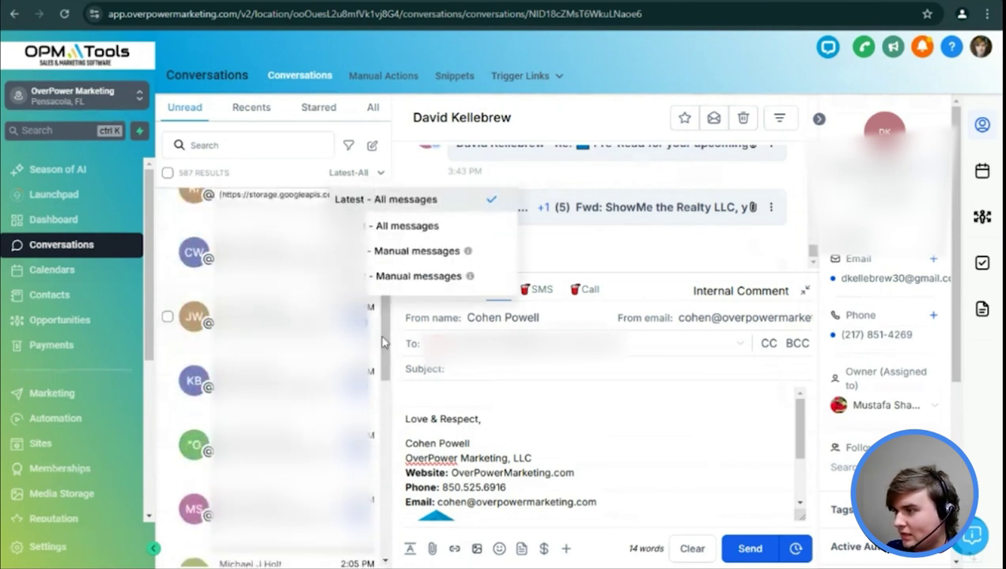
scroll(383, 342, up, 2)
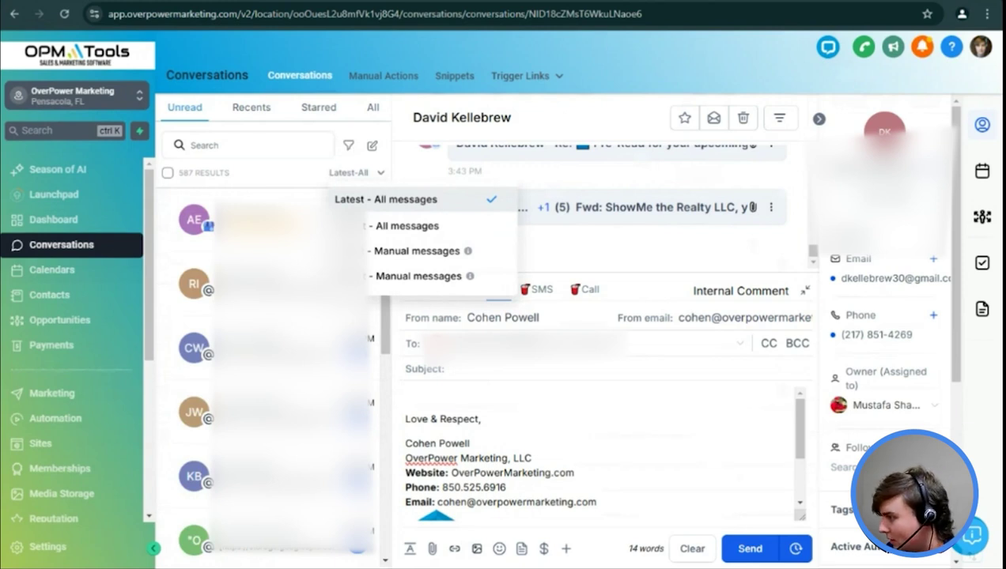
click(701, 368)
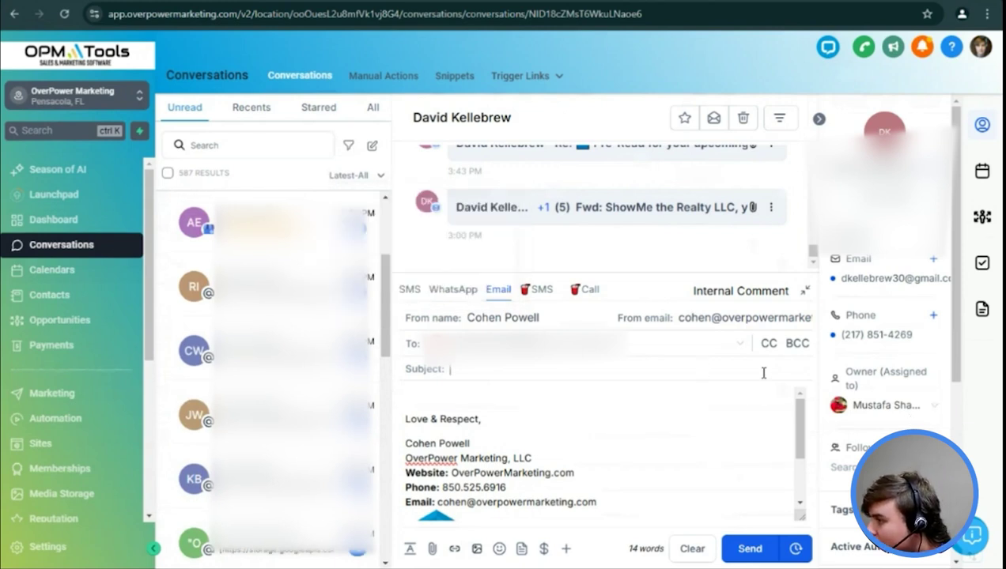
Review the open conversation's message history and the contact's details, including owner, followers, tags and DND settings.
scroll(595, 199, up, 3)
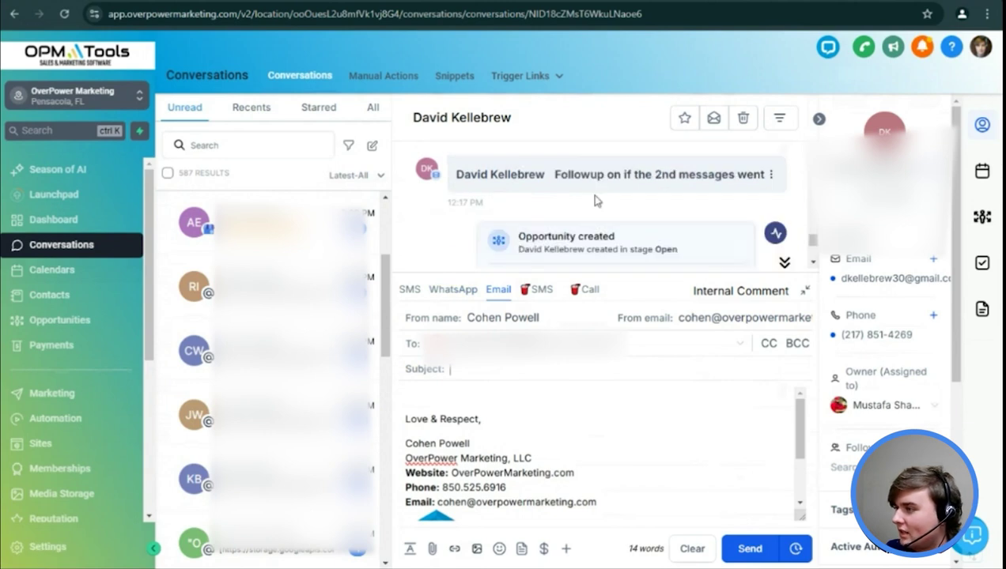
scroll(753, 216, down, 5)
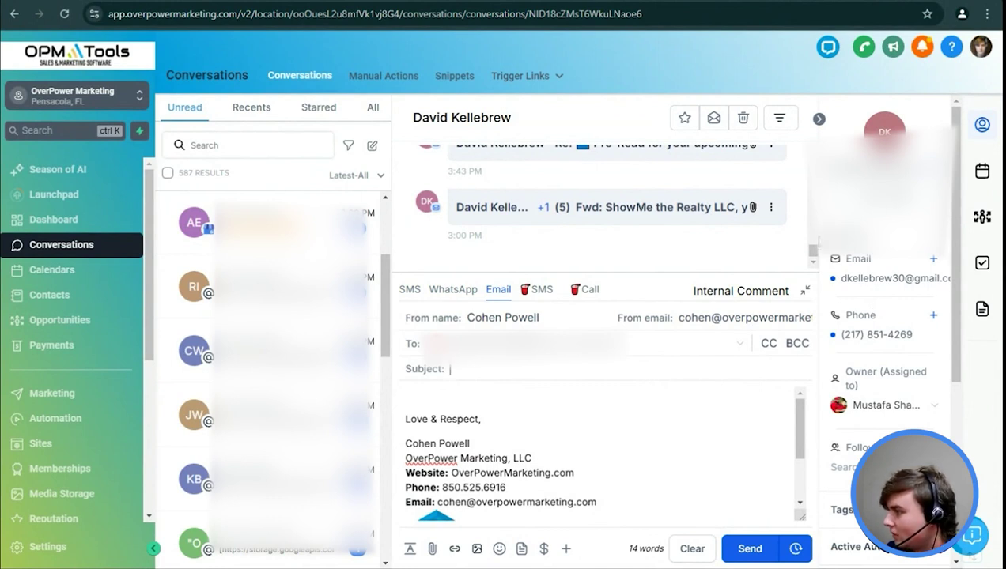
scroll(952, 237, down, 1)
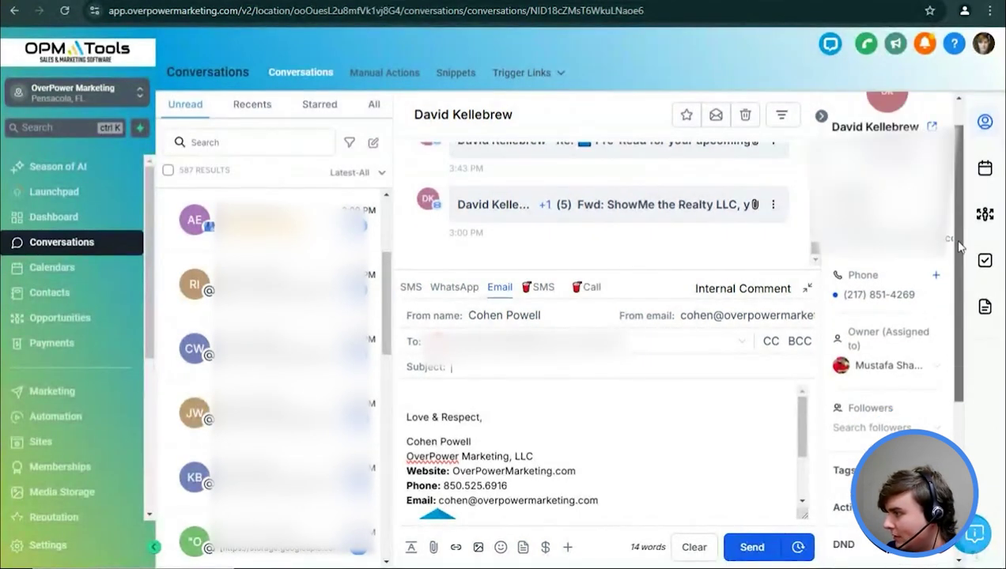
drag(959, 247, 958, 295)
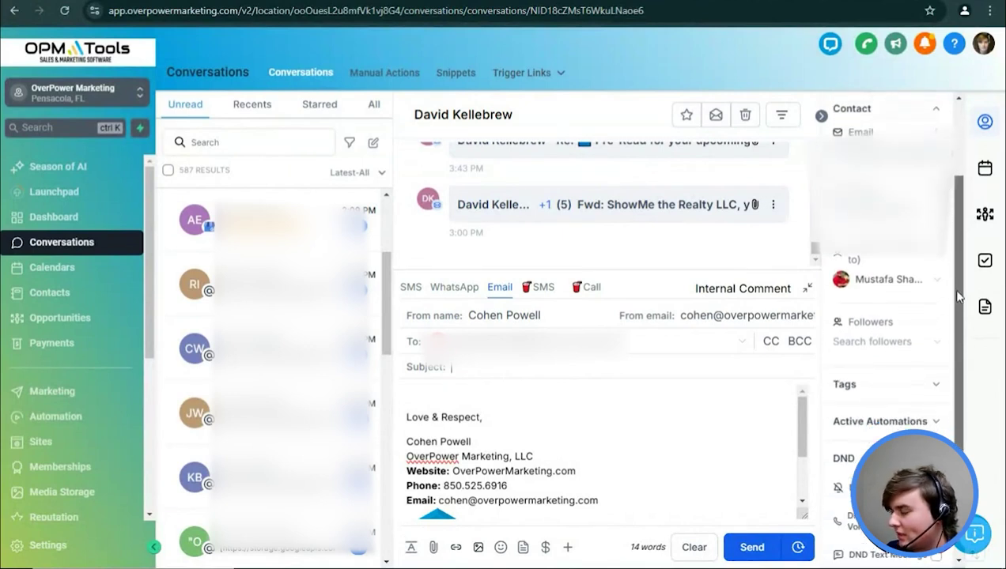
scroll(956, 294, up, 1)
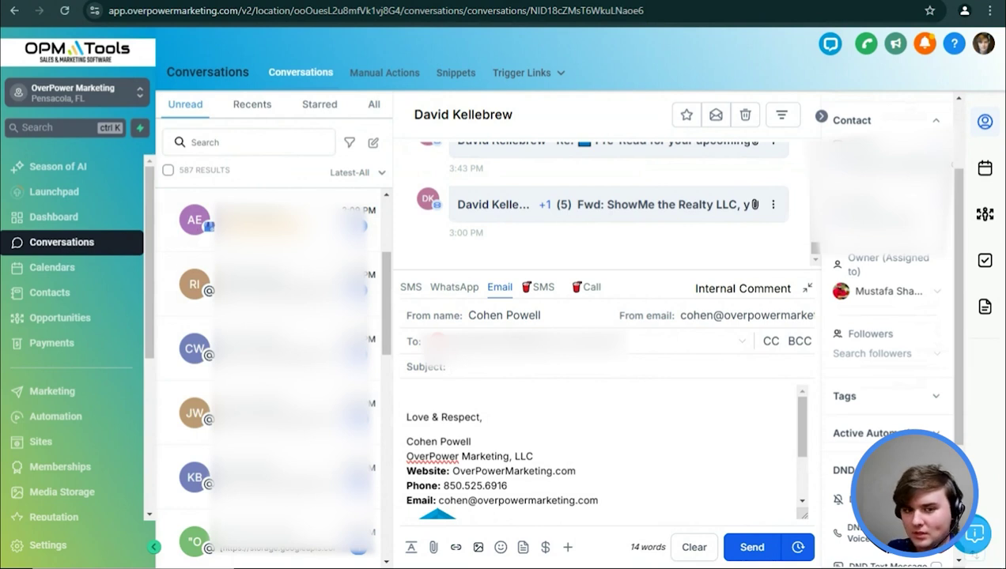
Open Calendars and examine the weekly schedule and the list of users available for filtering.
click(52, 267)
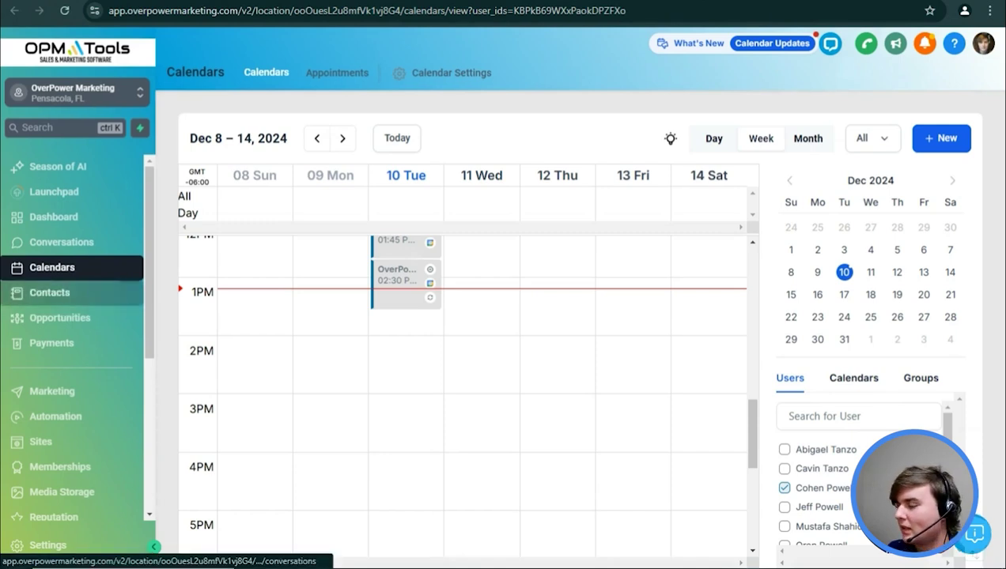
scroll(755, 425, up, 1)
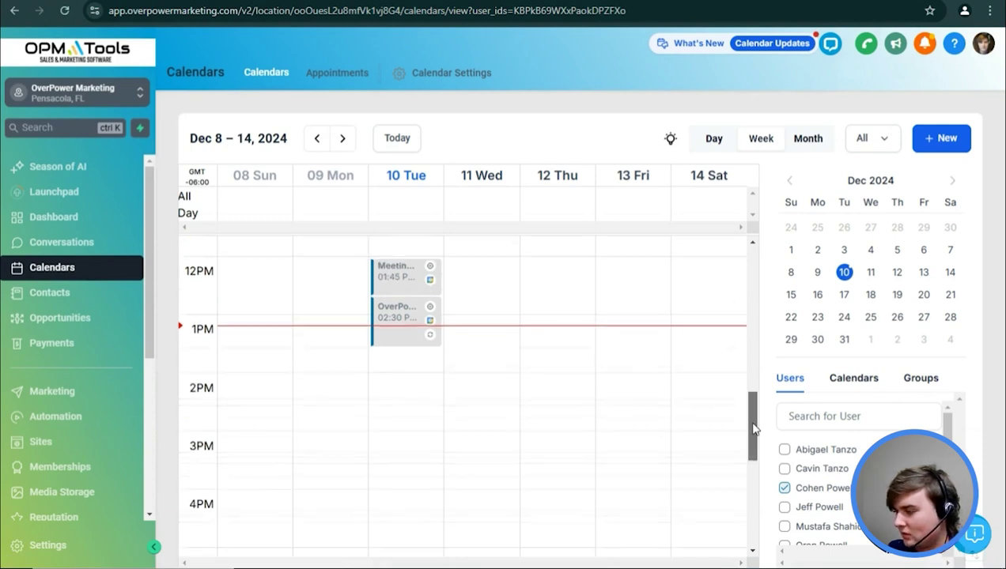
scroll(754, 419, down, 1)
scroll(954, 445, down, 1)
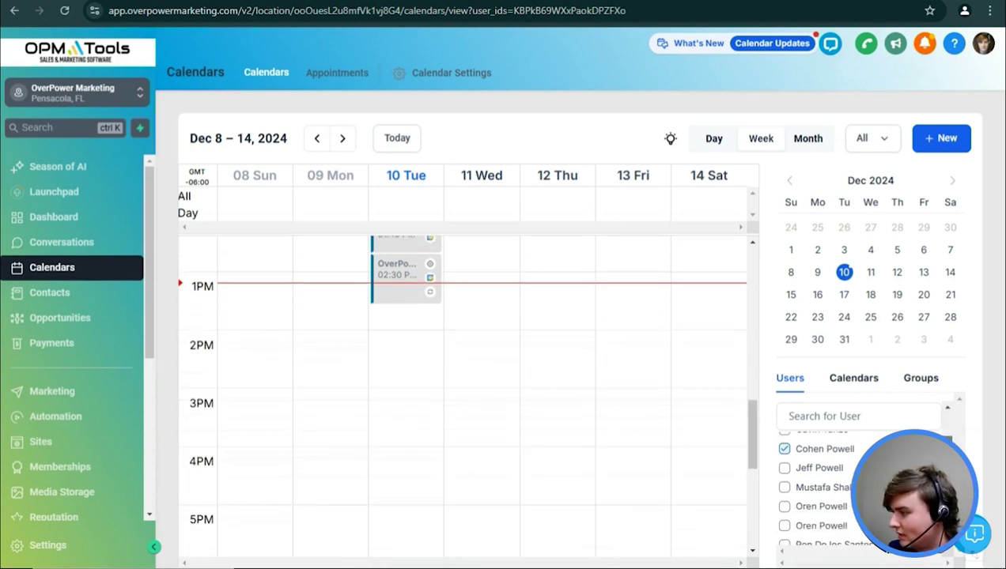
scroll(947, 434, up, 2)
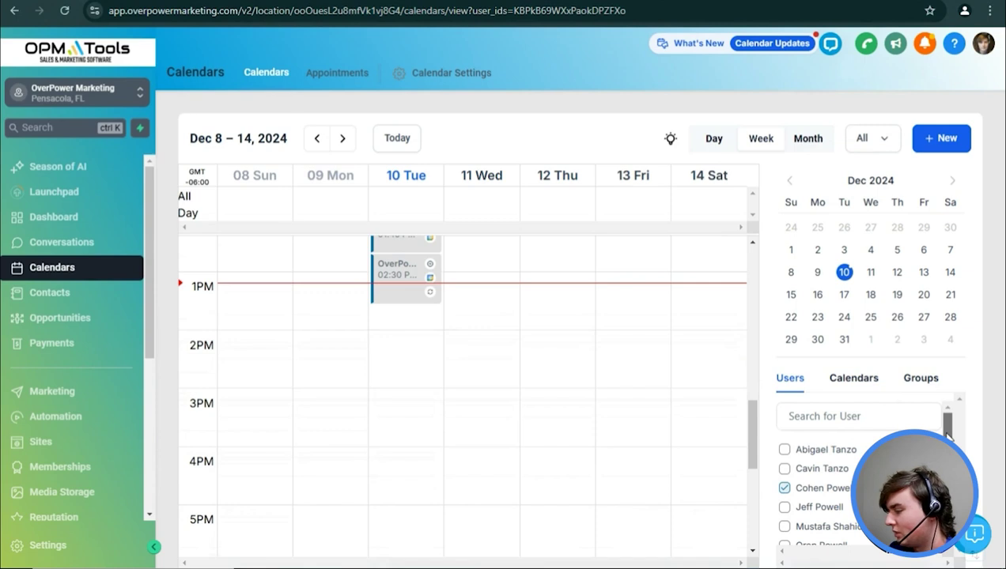
scroll(946, 434, down, 2)
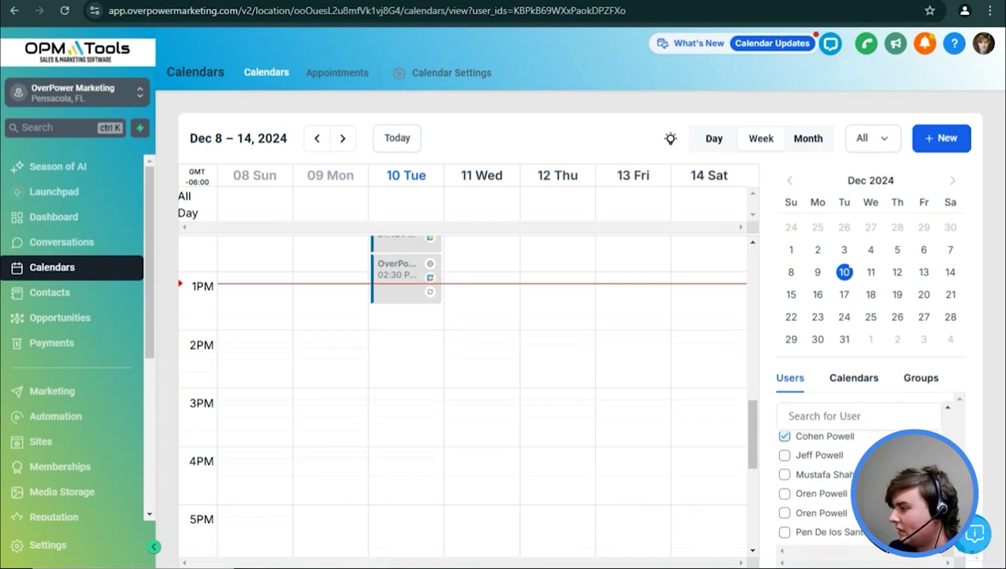
scroll(947, 435, up, 2)
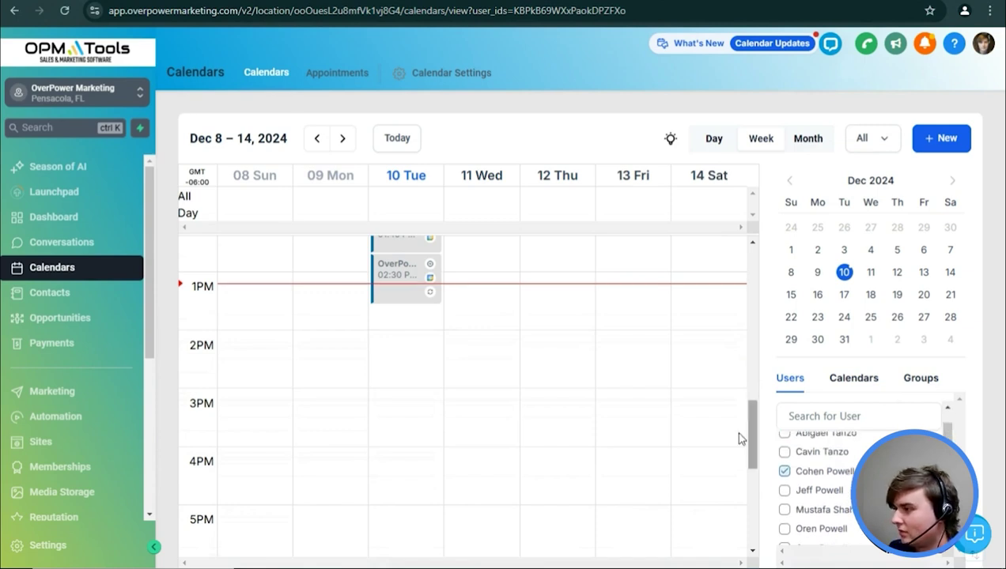
mouse_move(752, 433)
mouse_down()
mouse_move(764, 394)
mouse_move(760, 433)
mouse_up()
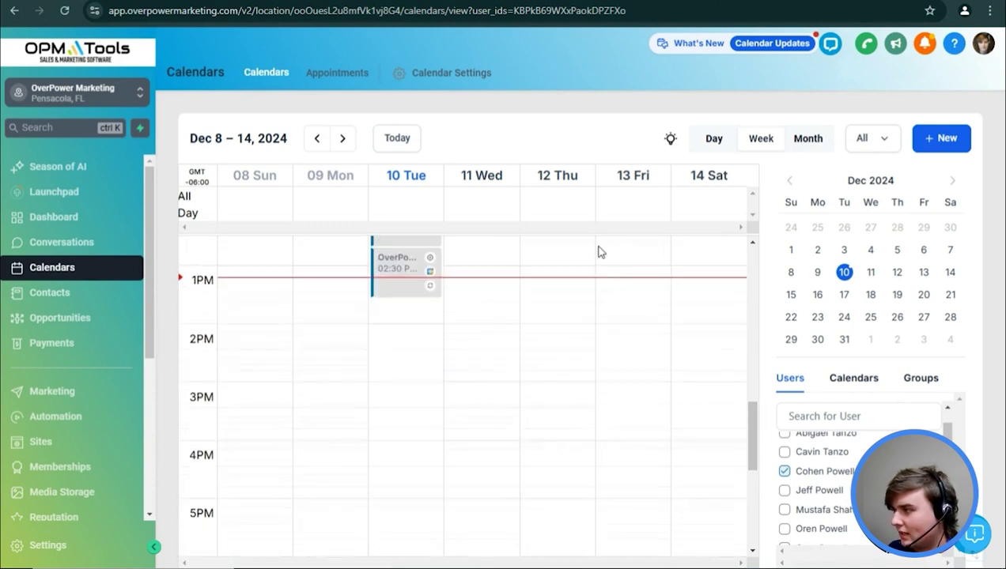
Switch the calendar to the Month view and look through the December 2024 appointments.
click(804, 147)
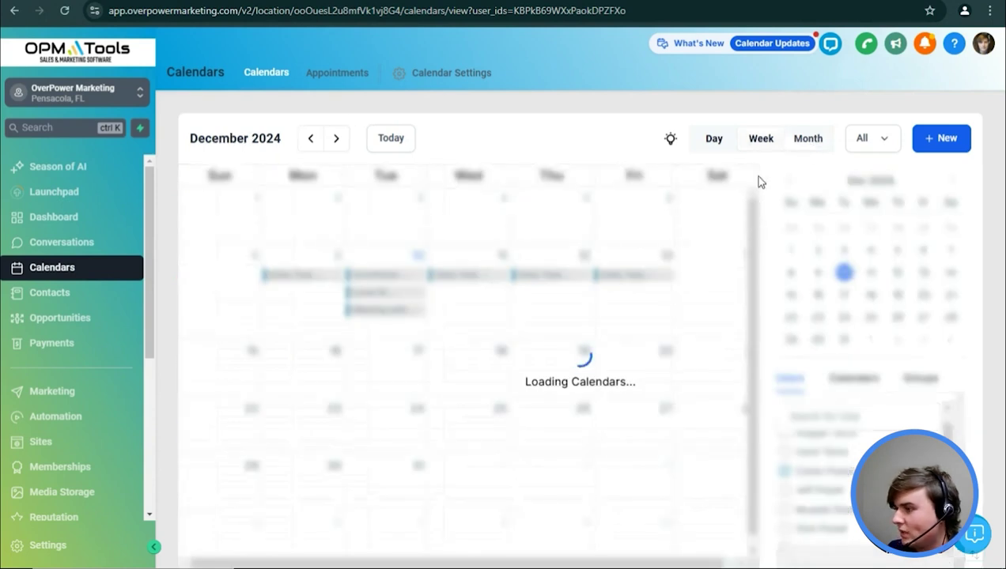
scroll(755, 287, down, 1)
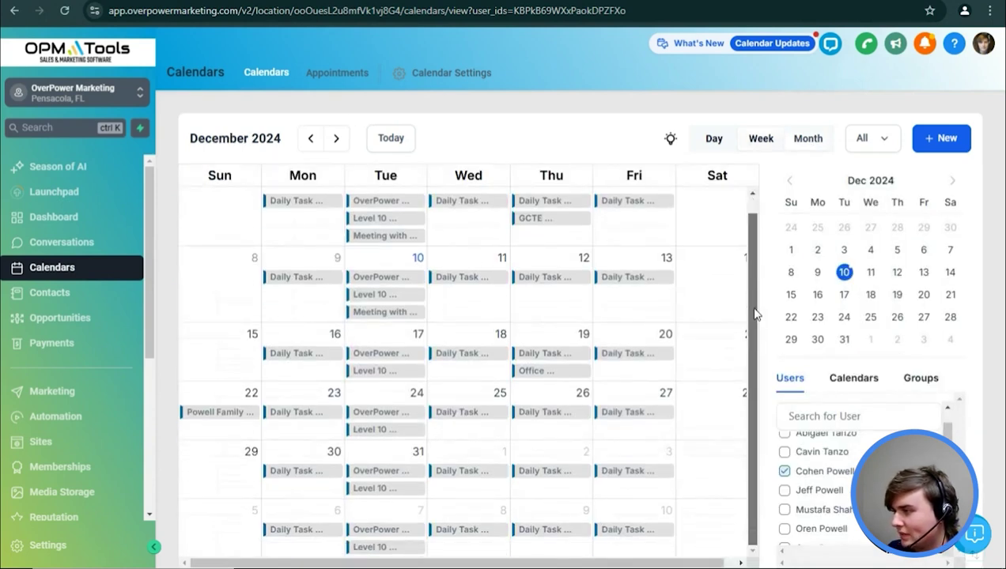
scroll(758, 281, up, 1)
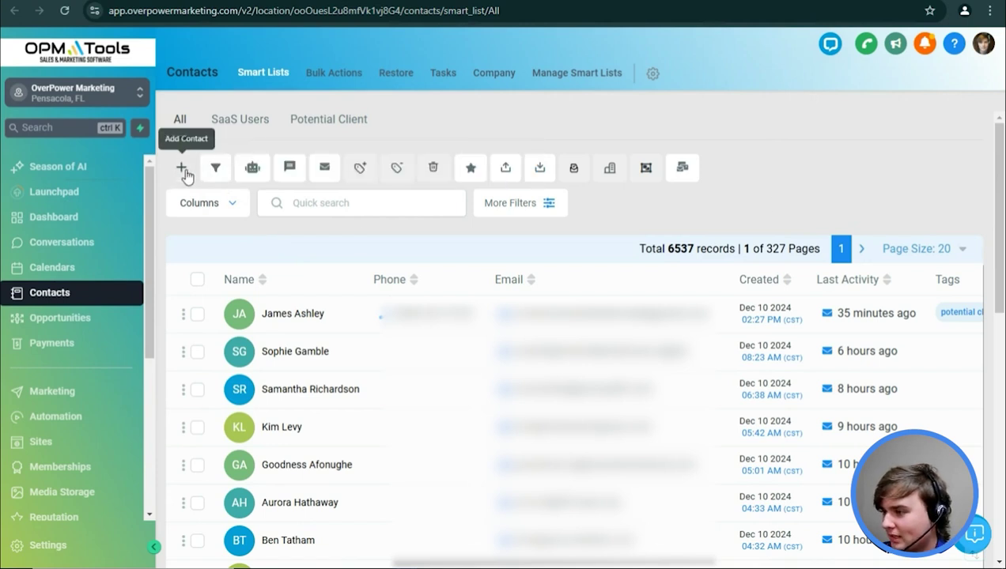
Look through the contact records in the All smart list and return to the list's action tools.
scroll(265, 350, down, 2)
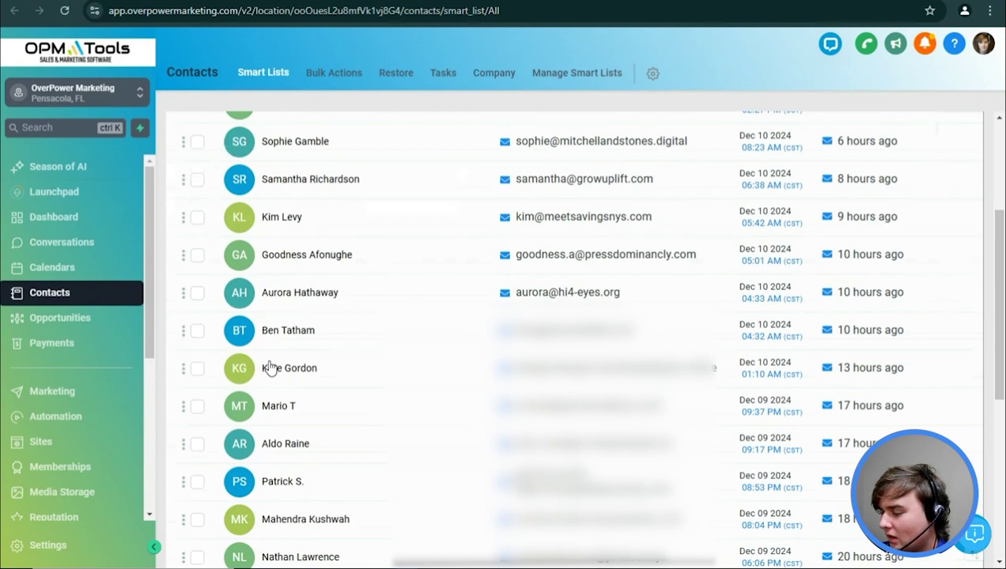
scroll(266, 355, up, 1)
scroll(273, 346, down, 4)
scroll(273, 344, up, 6)
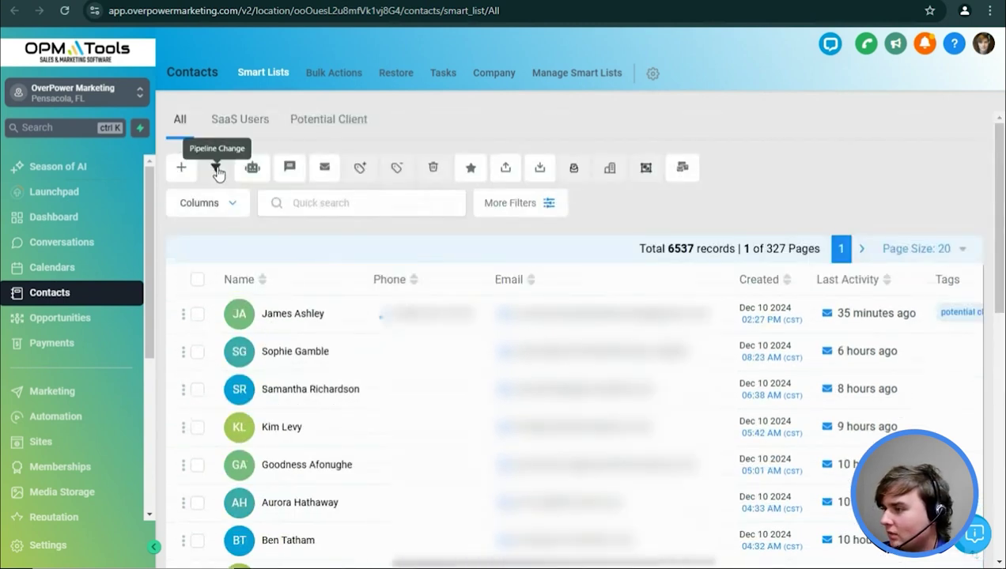
Open the contact filters, check the Business Name filter's conditions and look through the available filter fields.
click(528, 206)
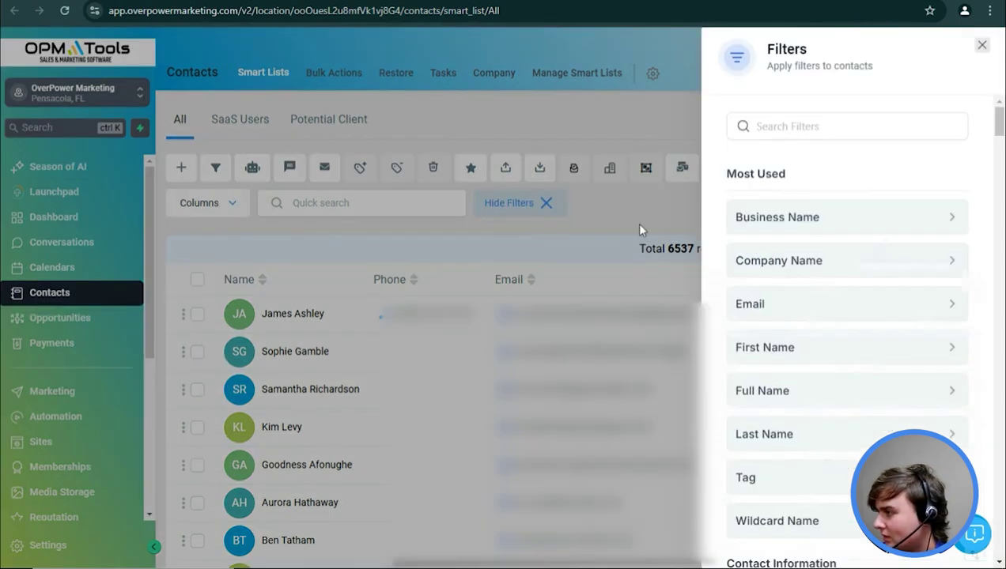
scroll(850, 190, down, 2)
click(822, 169)
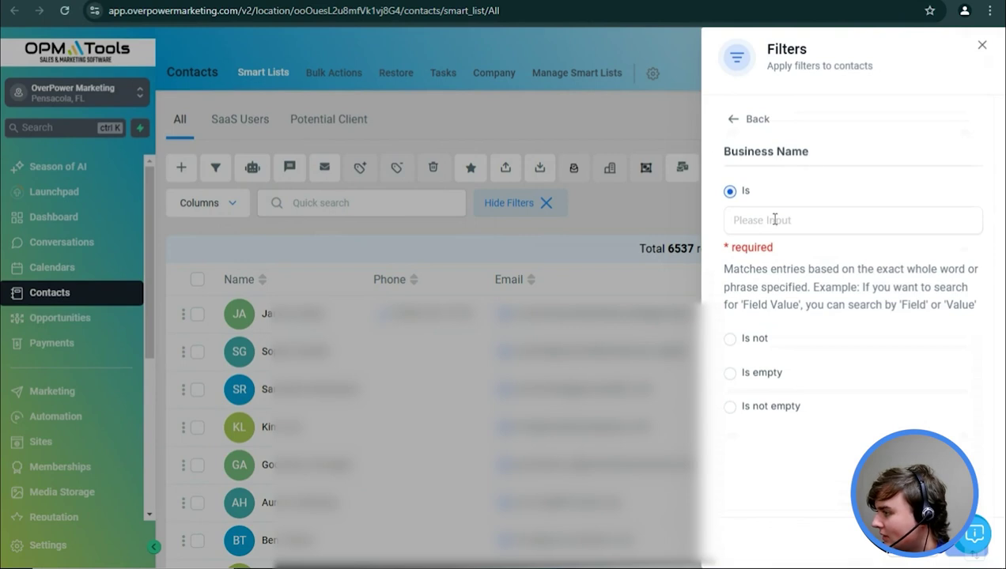
click(732, 121)
scroll(784, 316, down, 6)
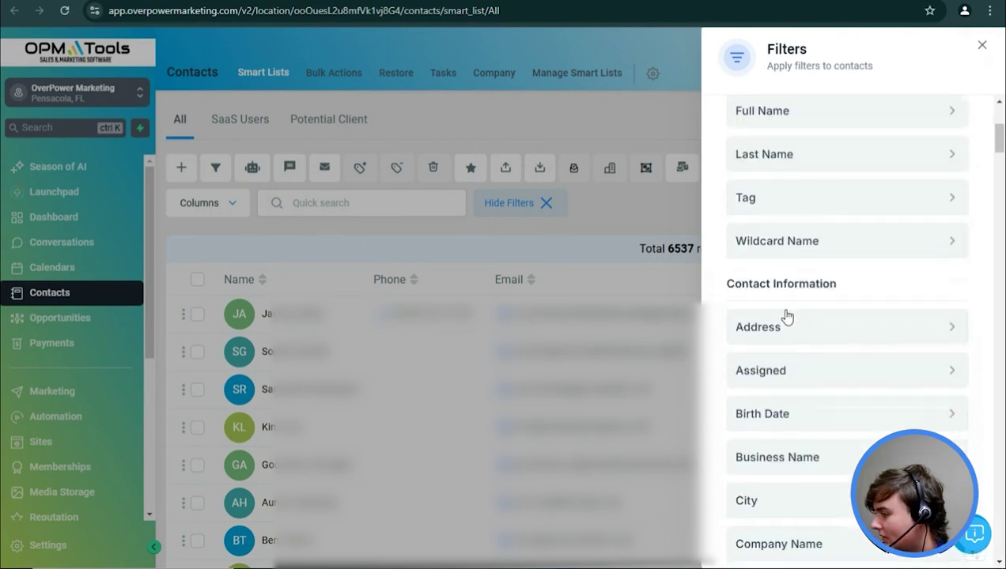
scroll(786, 317, down, 5)
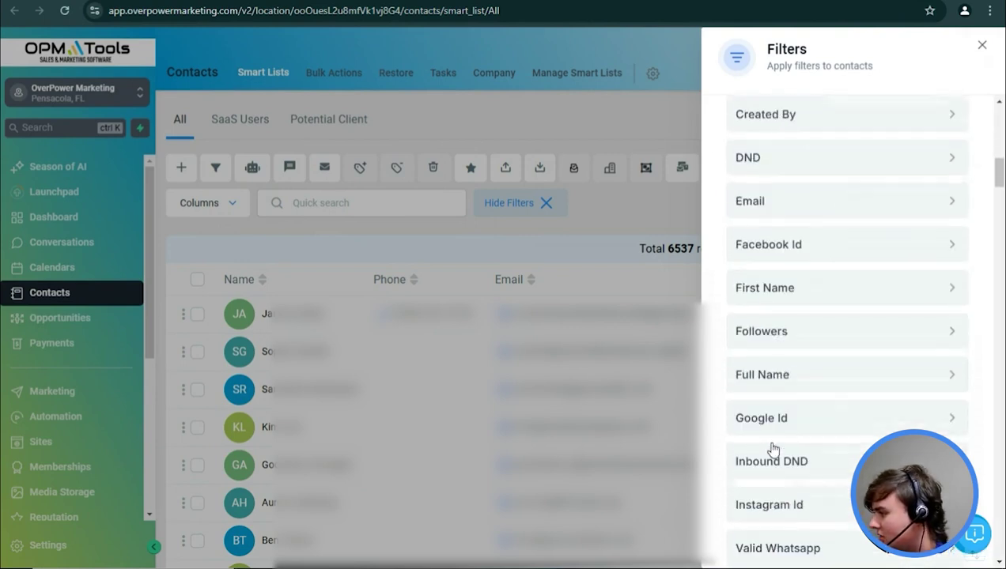
scroll(779, 388, up, 10)
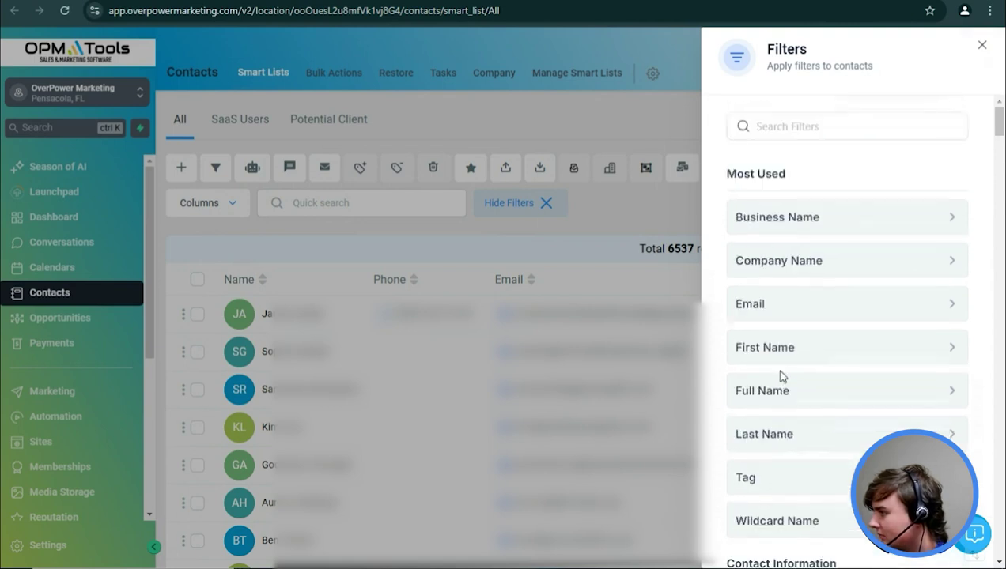
Filter the contacts to those whose Tag is affiliate and close the filter settings.
click(777, 467)
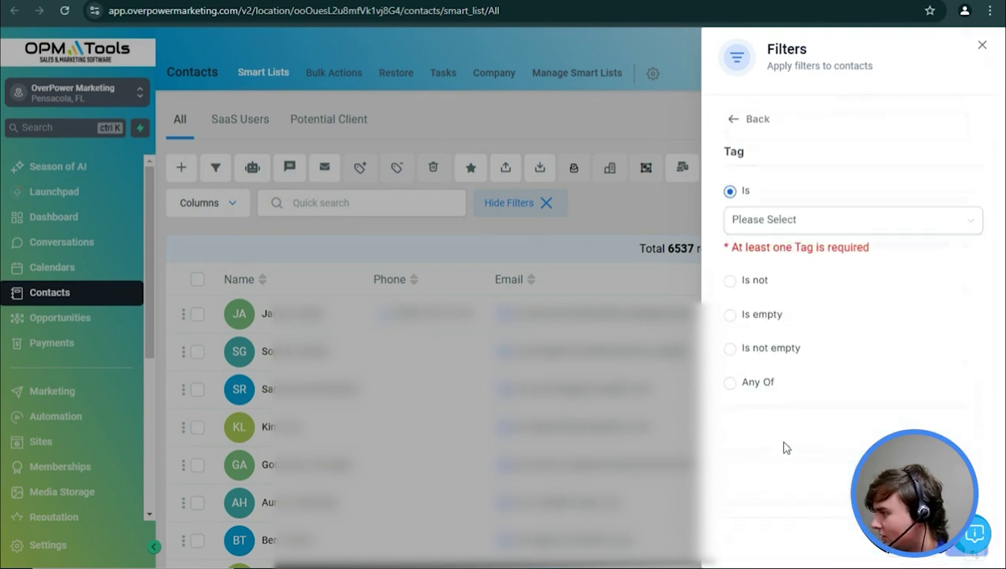
click(765, 223)
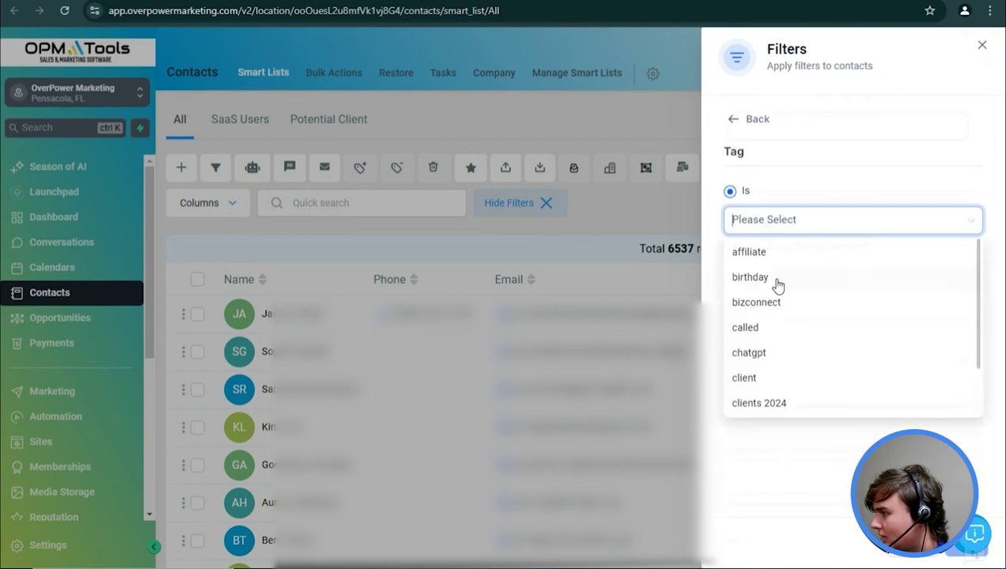
click(747, 253)
click(947, 552)
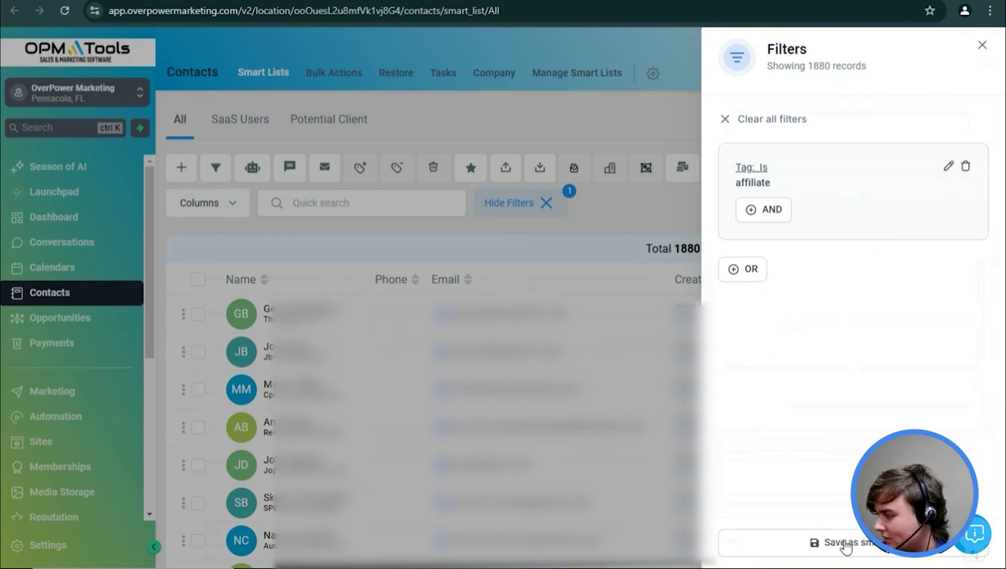
click(421, 219)
View the SaaS Users smart list, and open Opportunities to look across the Marketing Leads pipeline stages.
click(225, 125)
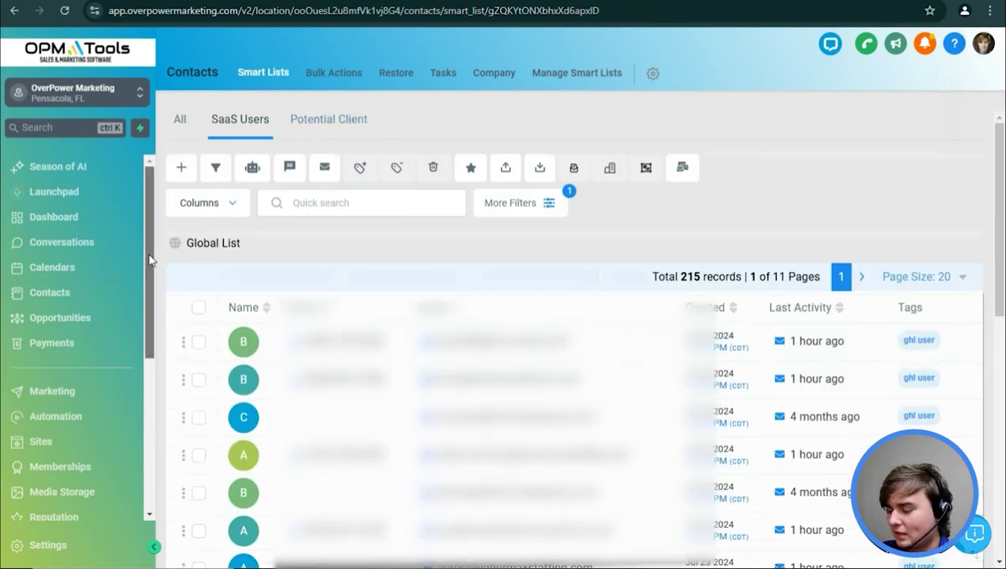
drag(149, 261, 149, 255)
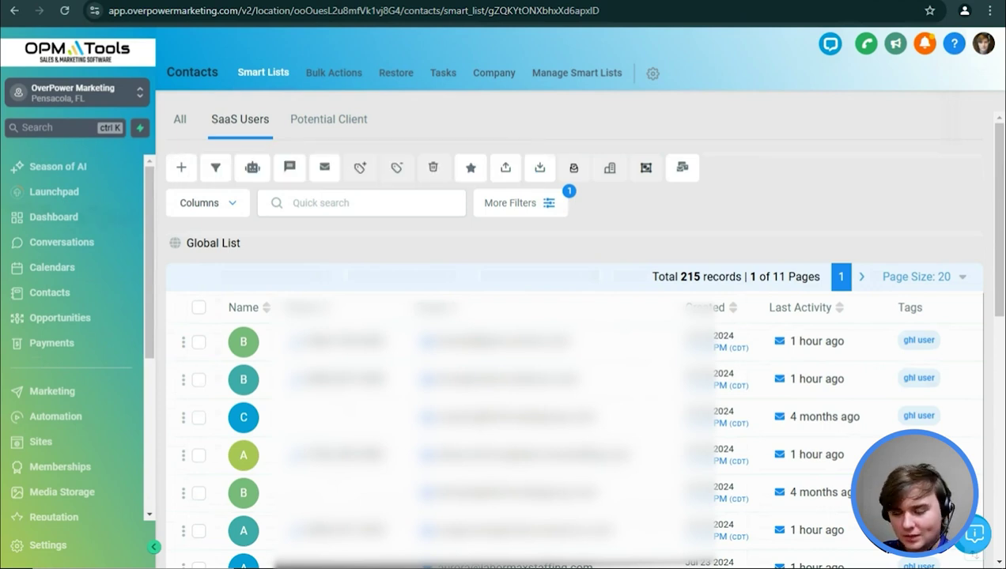
click(59, 317)
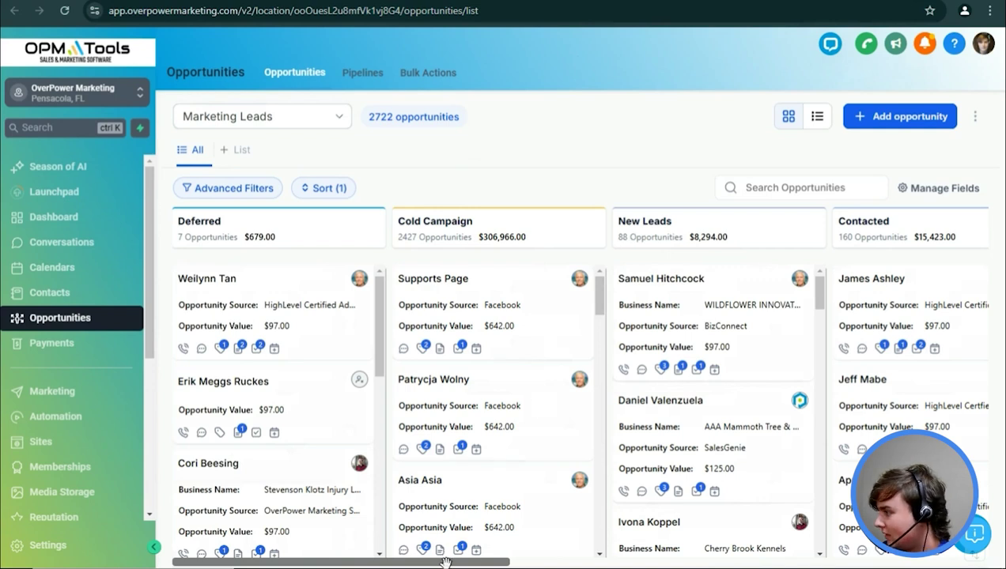
drag(444, 560, 383, 556)
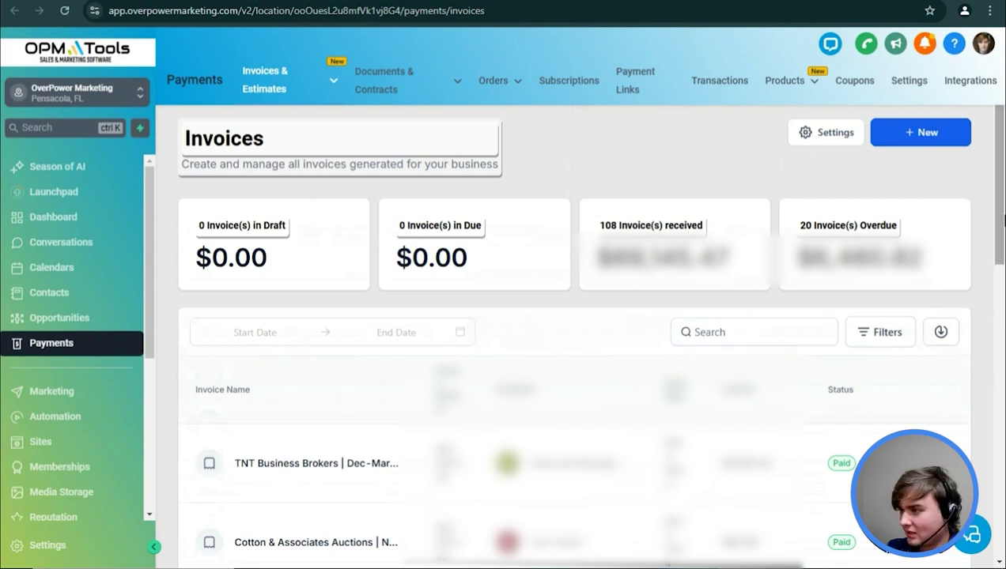
Look through the Payments invoices overview and list, and check which invoice filters are available.
scroll(1001, 200, up, 1)
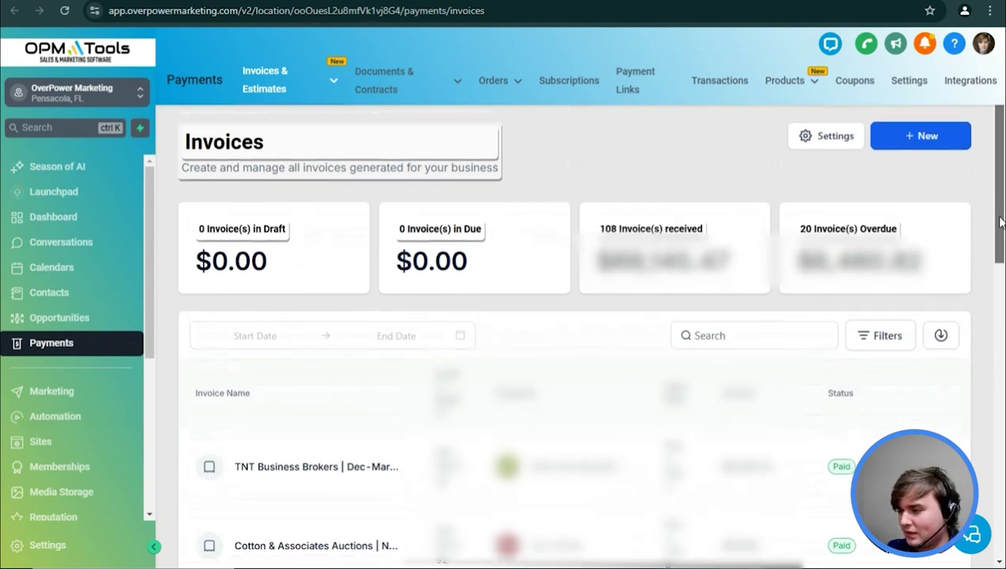
scroll(1001, 200, down, 4)
scroll(1001, 325, up, 4)
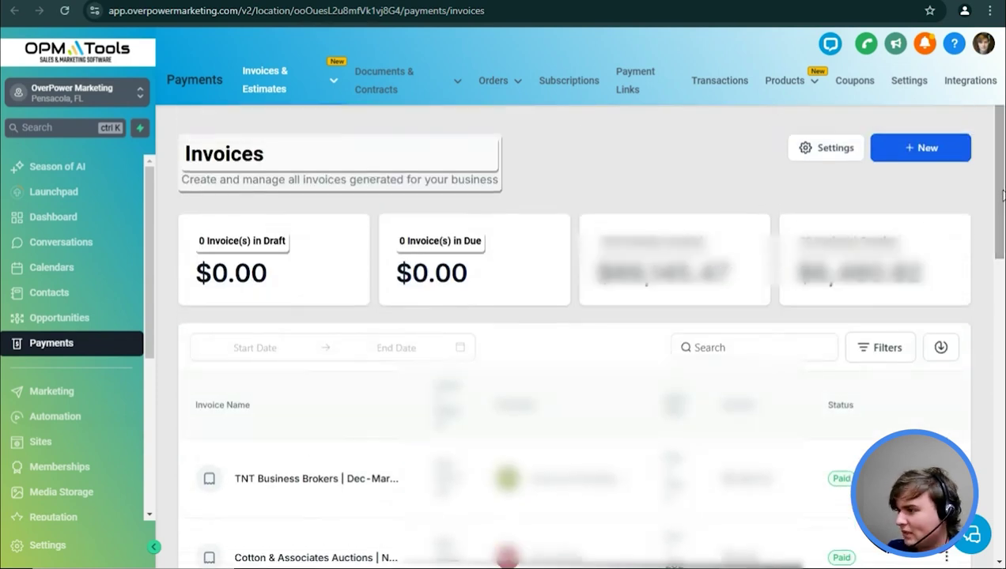
click(889, 355)
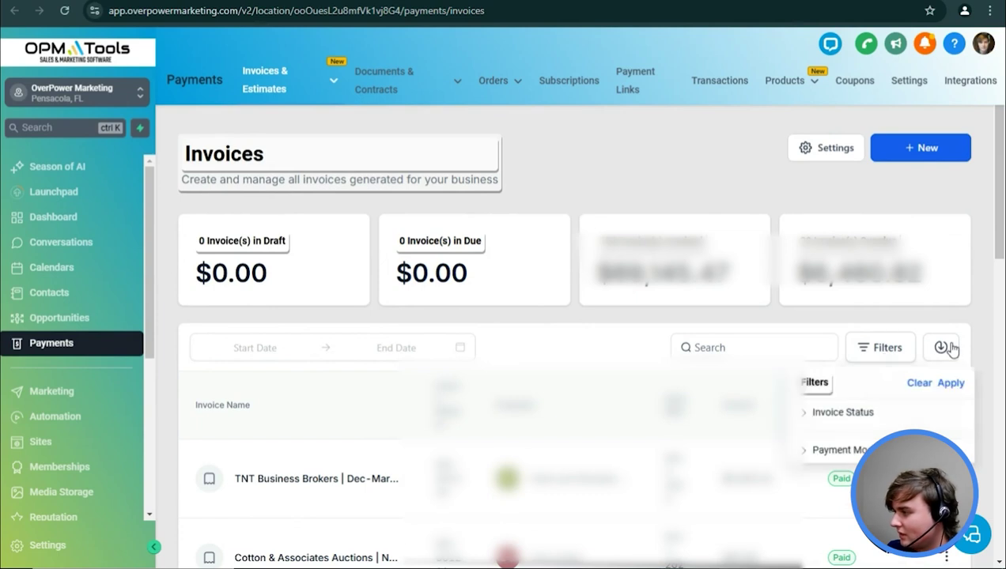
click(995, 250)
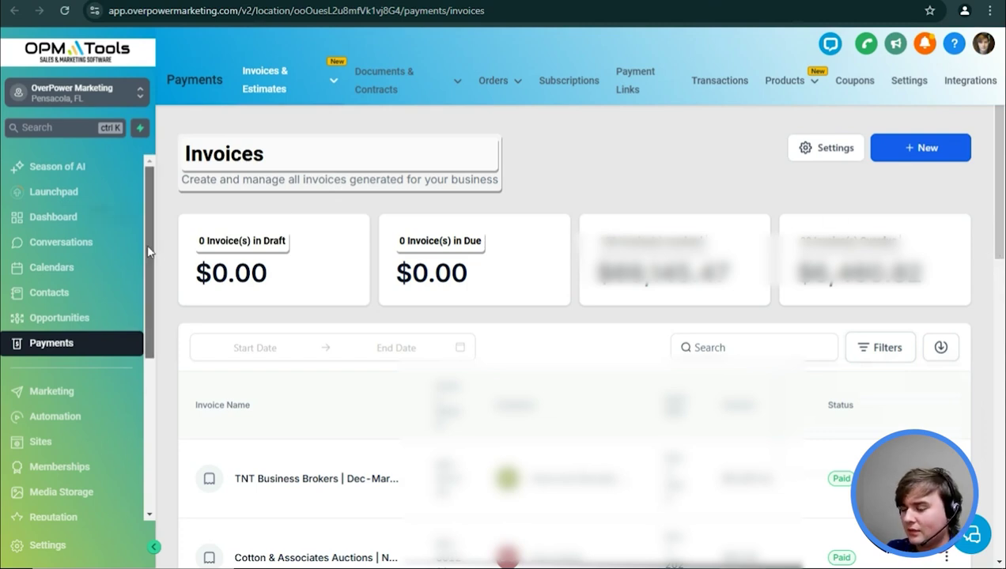
scroll(151, 259, down, 1)
scroll(152, 260, down, 1)
scroll(153, 260, up, 2)
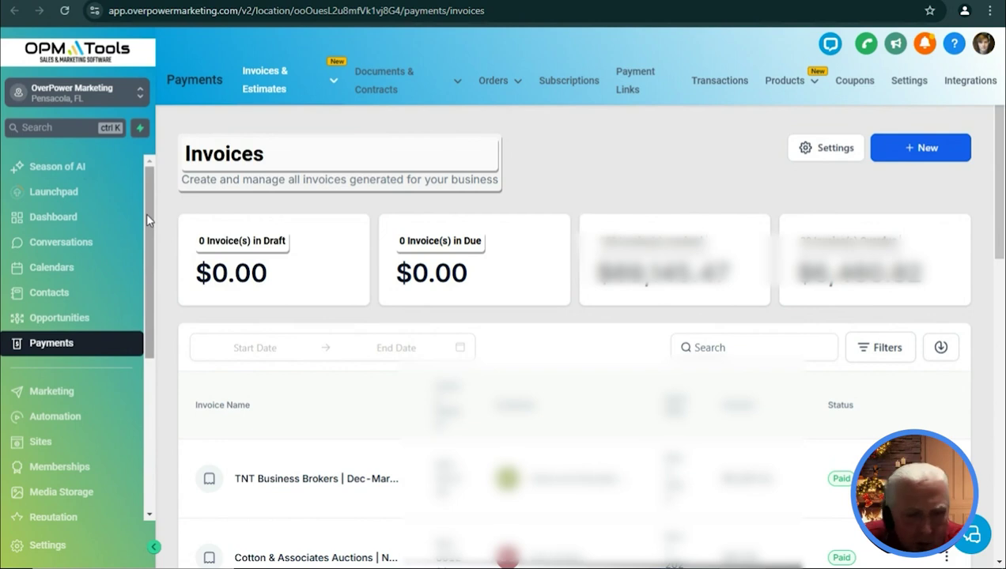
scroll(145, 211, down, 4)
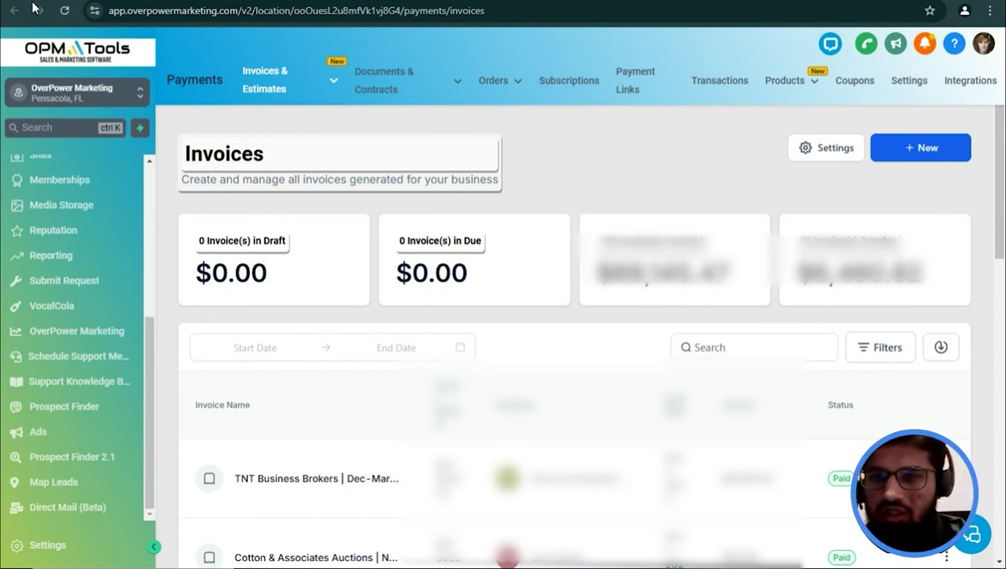
Go to My Staff in Settings, search for the staff member by first name and open their record for editing.
click(48, 546)
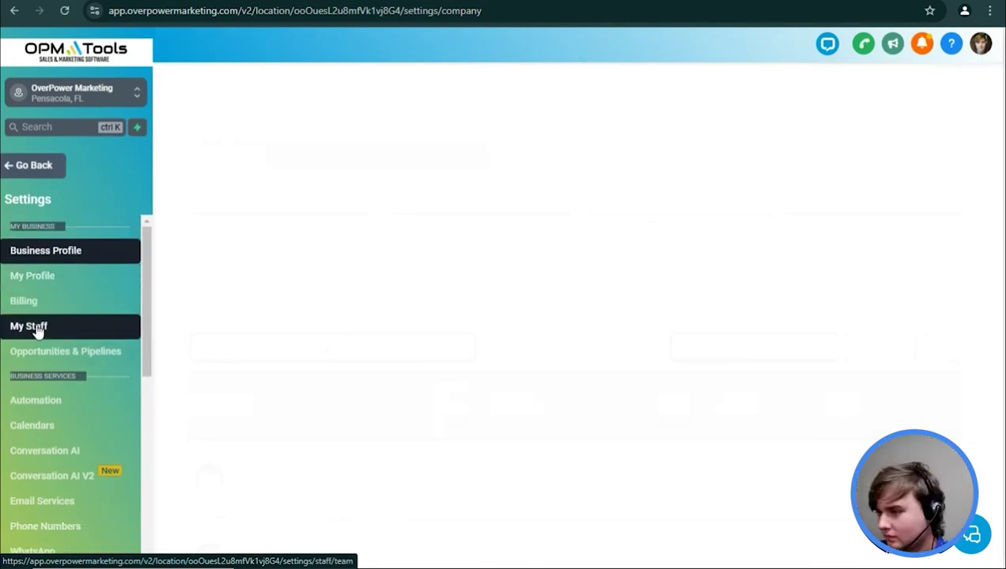
click(38, 331)
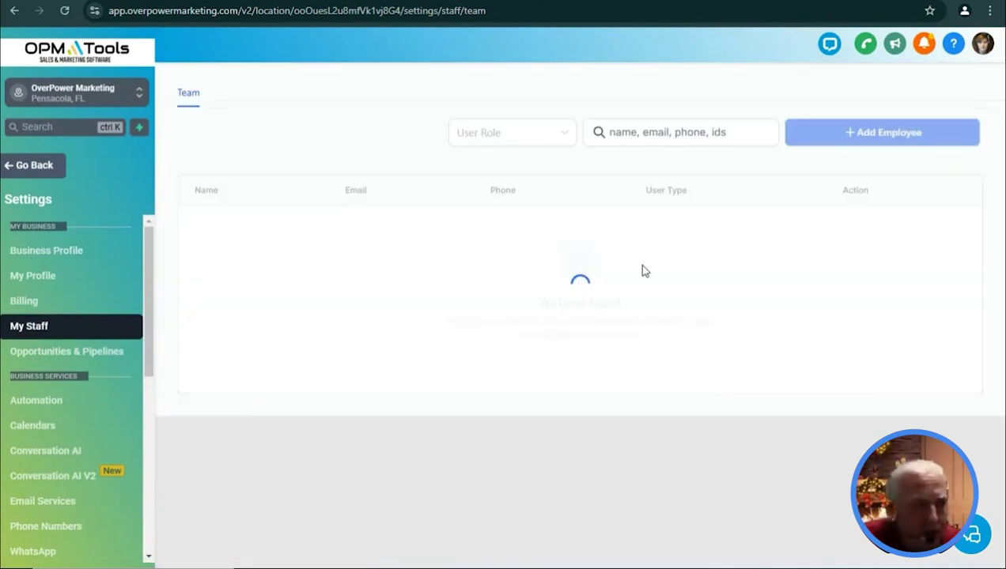
click(666, 133)
text(coh)
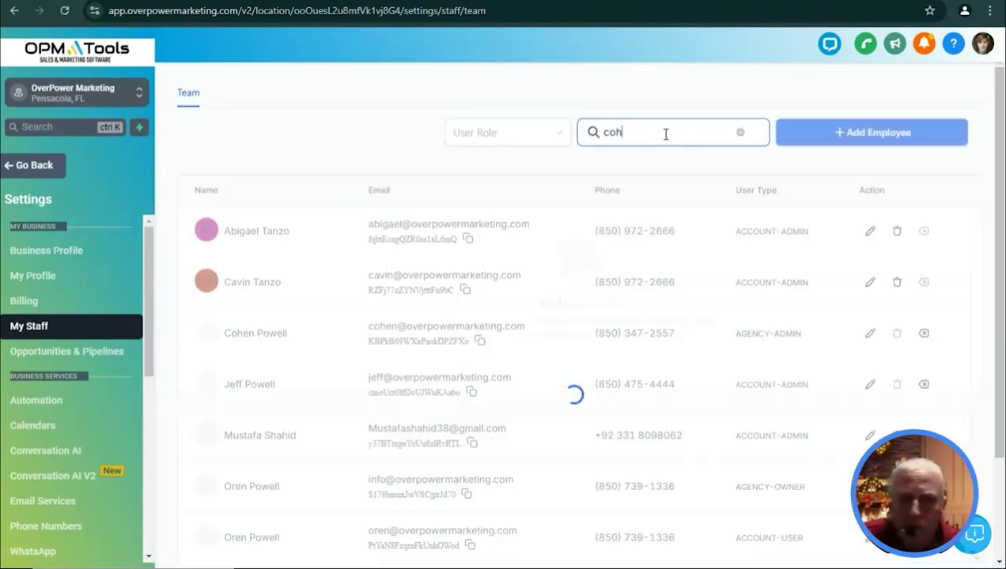
text(en)
click(871, 232)
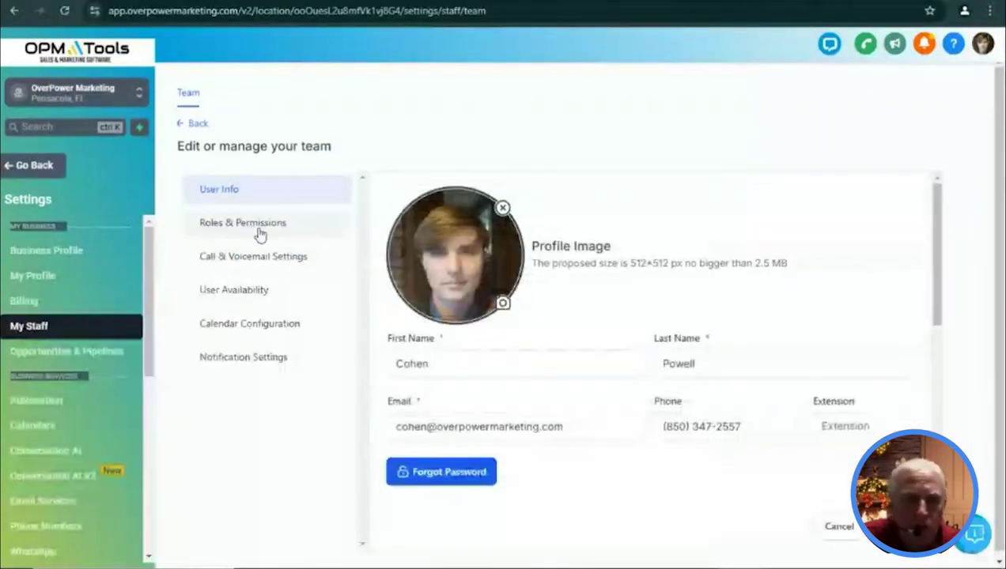
Open the staff member's Roles & Permissions, search for "pay" and review the Payments permissions.
click(260, 230)
click(455, 316)
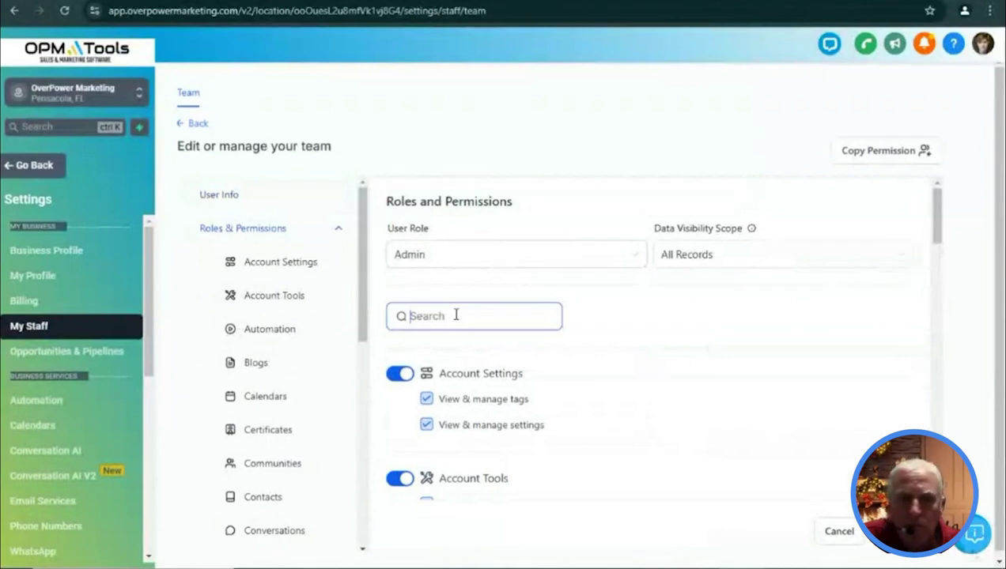
text(pay)
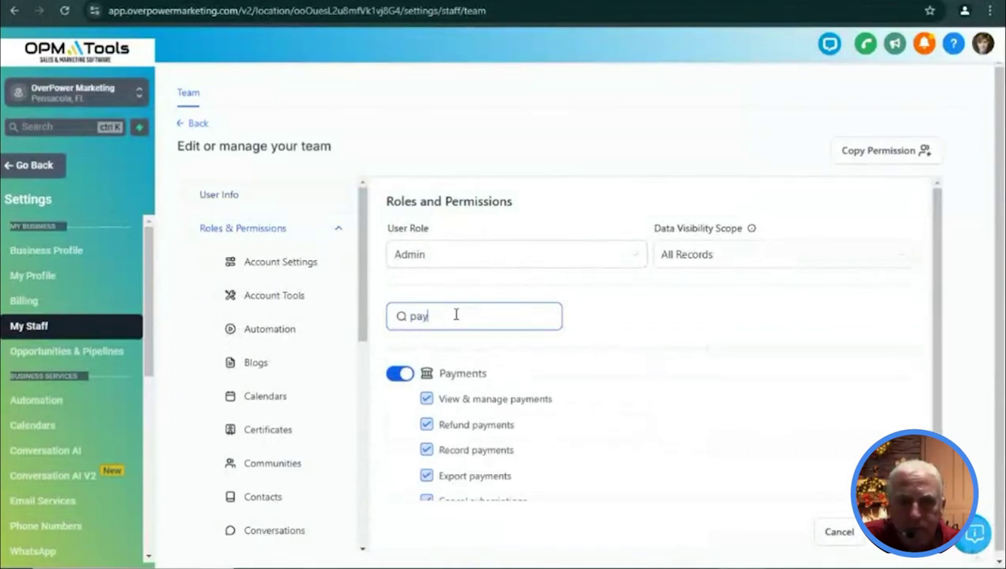
drag(943, 261, 946, 358)
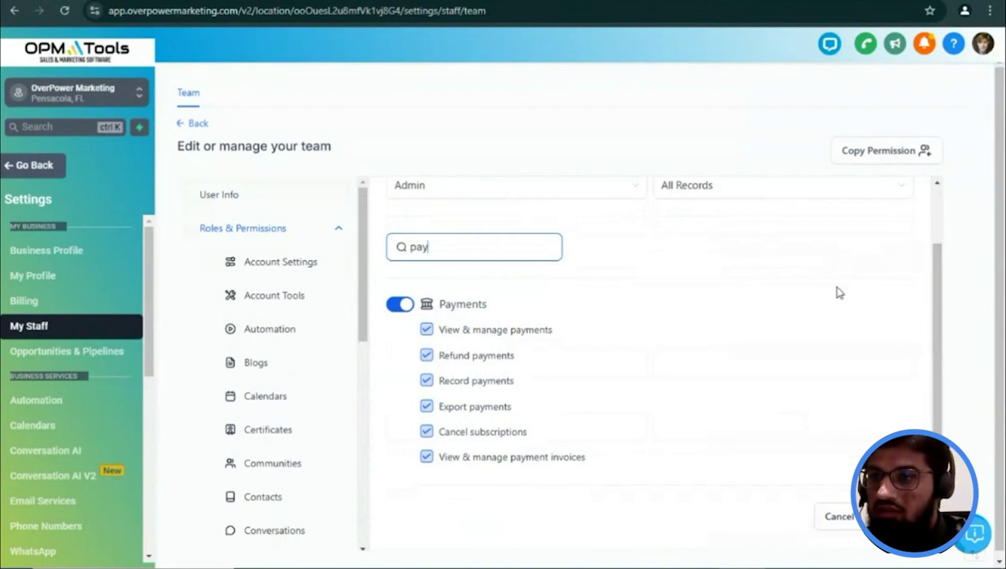
Switch the staff member's Payments permissions off and back on.
click(401, 305)
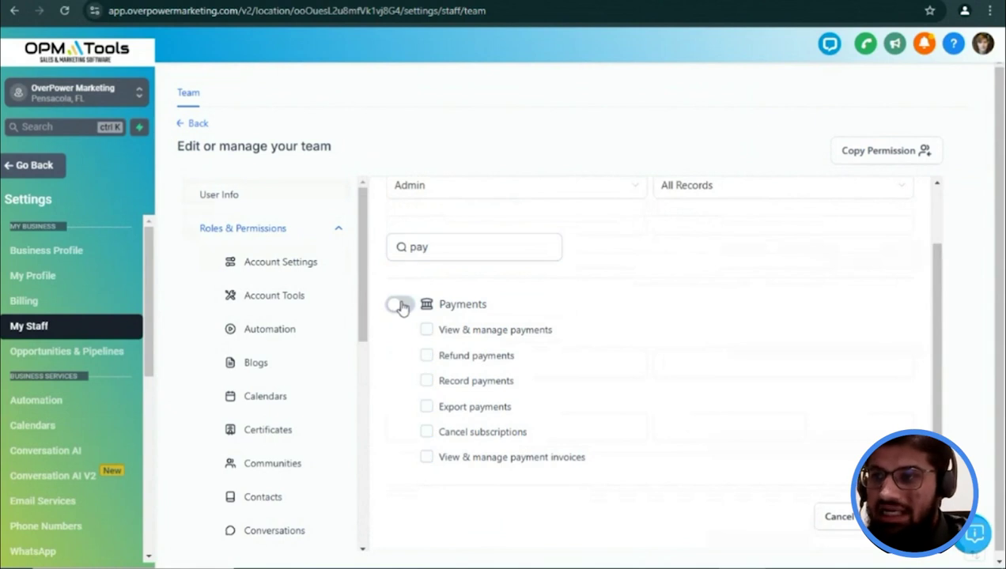
click(401, 305)
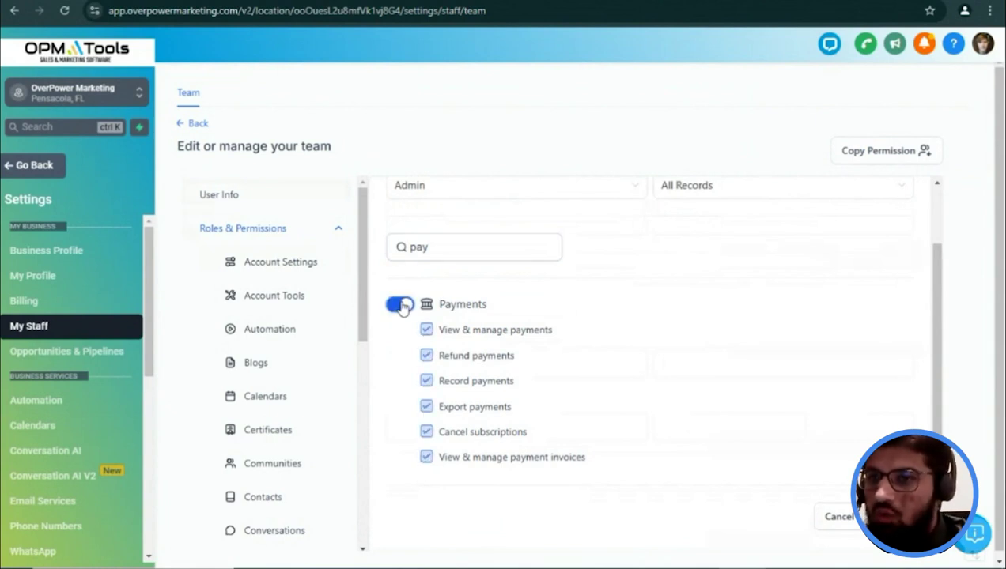
Clear the permission search, look through the full permissions list and cancel editing the staff member.
double_click(439, 254)
key(BackSpace)
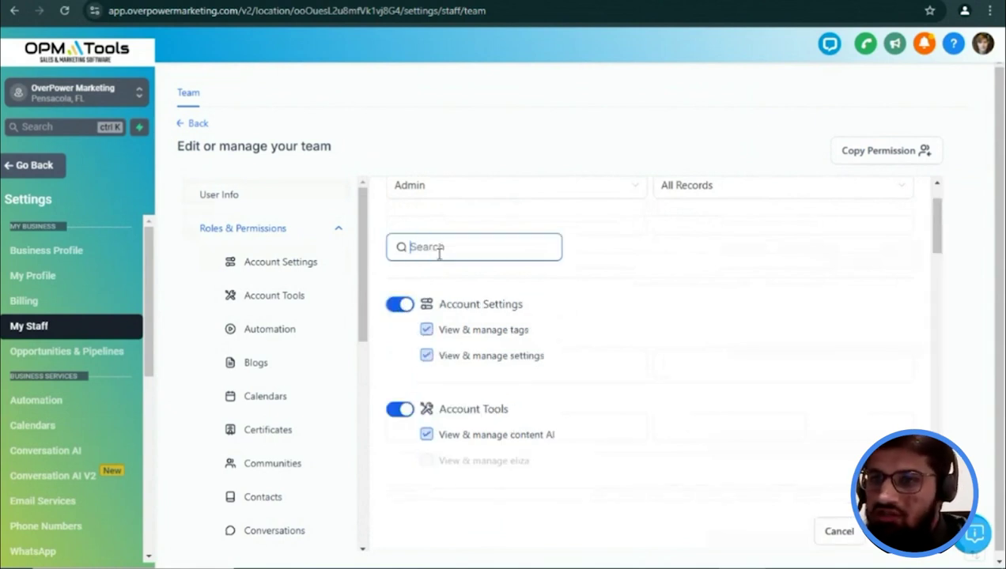
drag(938, 225, 893, 506)
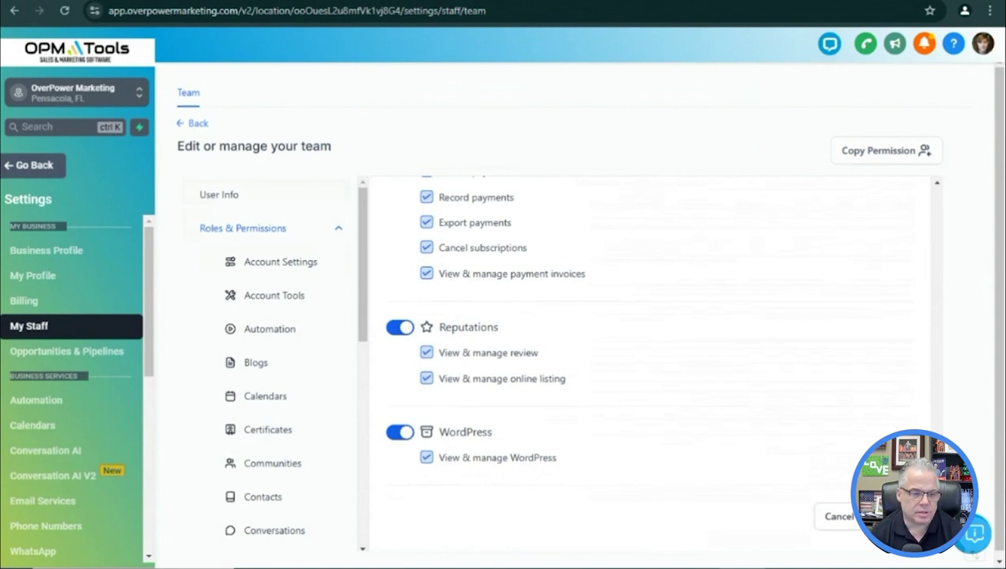
click(830, 514)
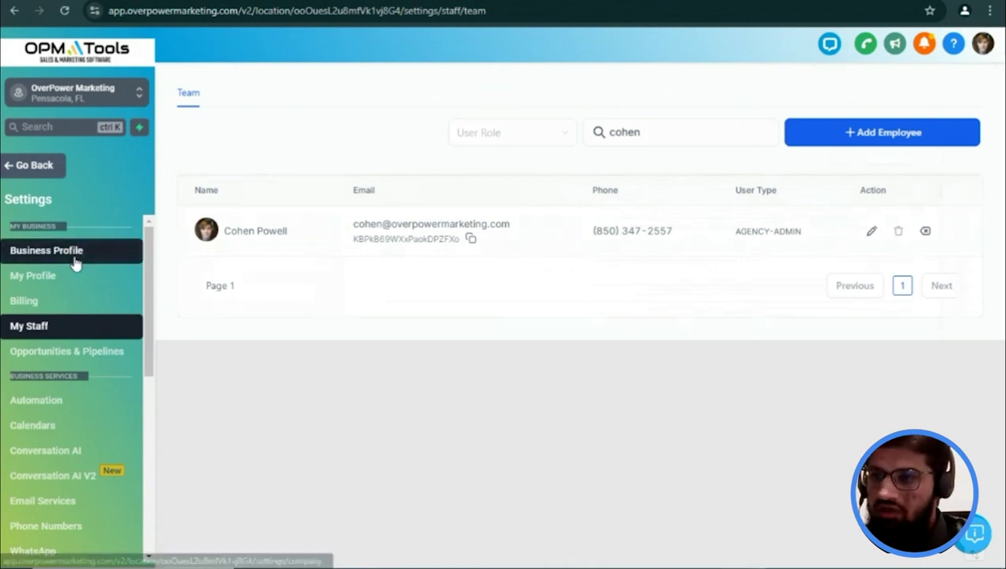
Leave Settings for the main navigation and open the support help widget.
click(30, 164)
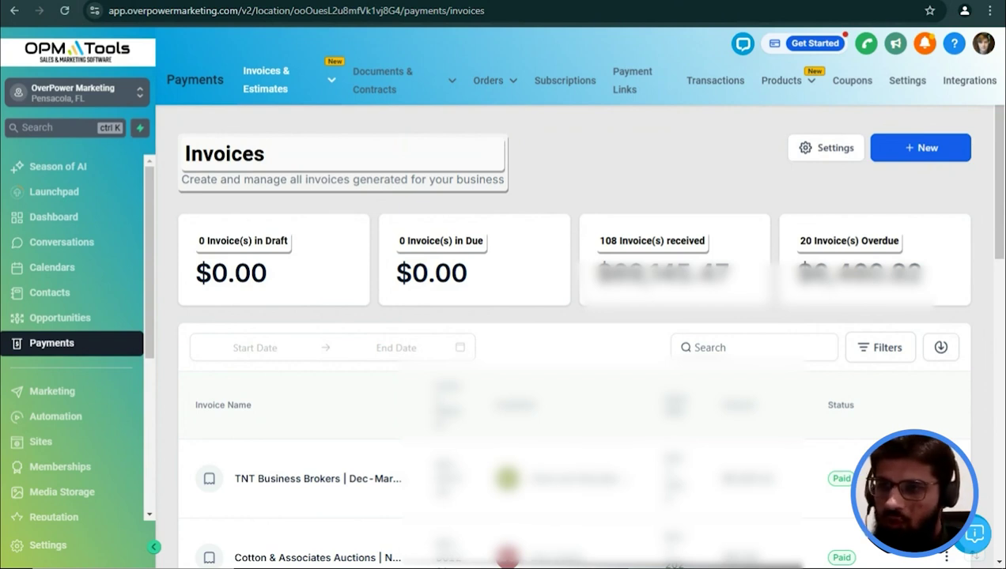
click(742, 44)
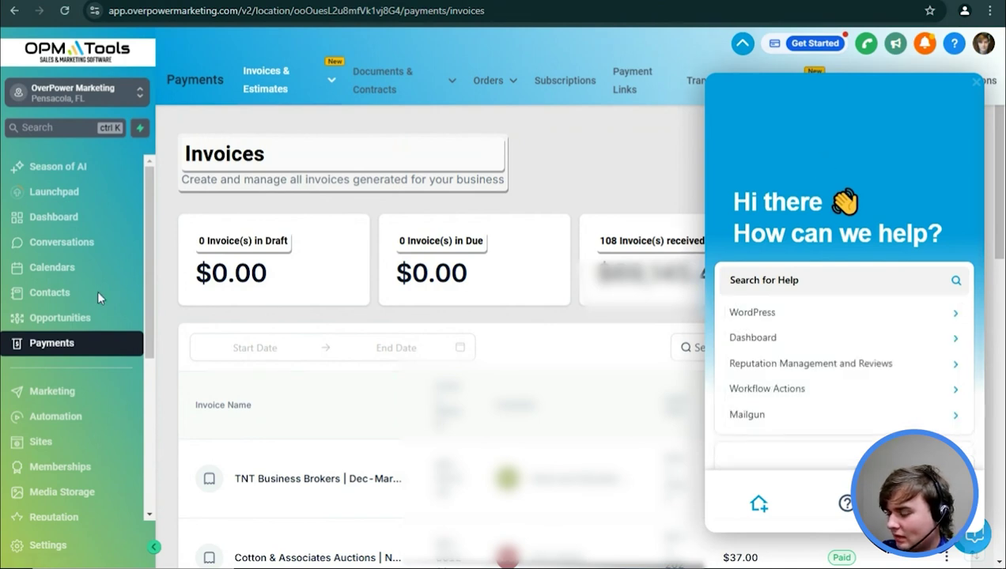
Open Submit Request, close the help widget and review the fields of the Submit A Request form.
scroll(99, 294, down, 5)
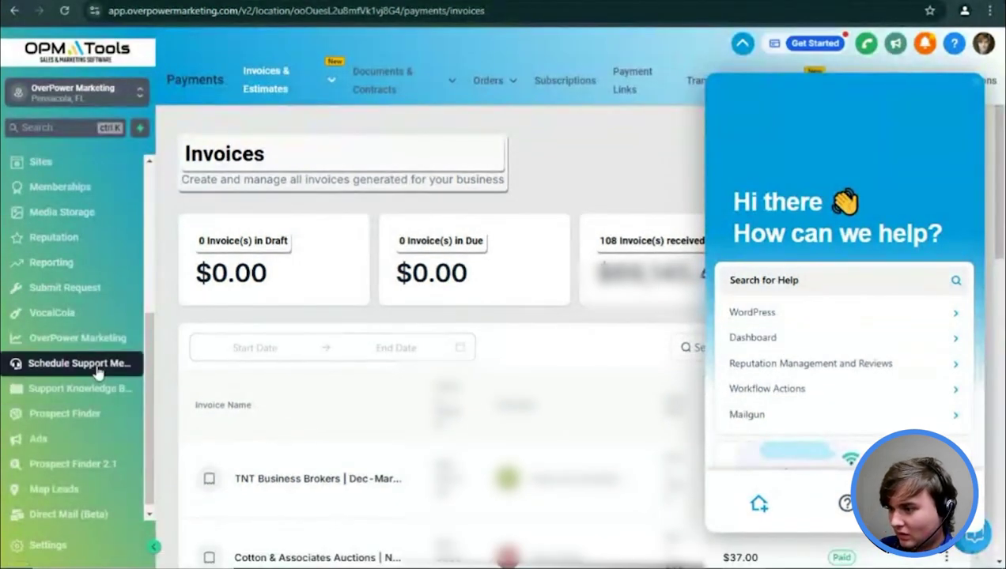
click(61, 293)
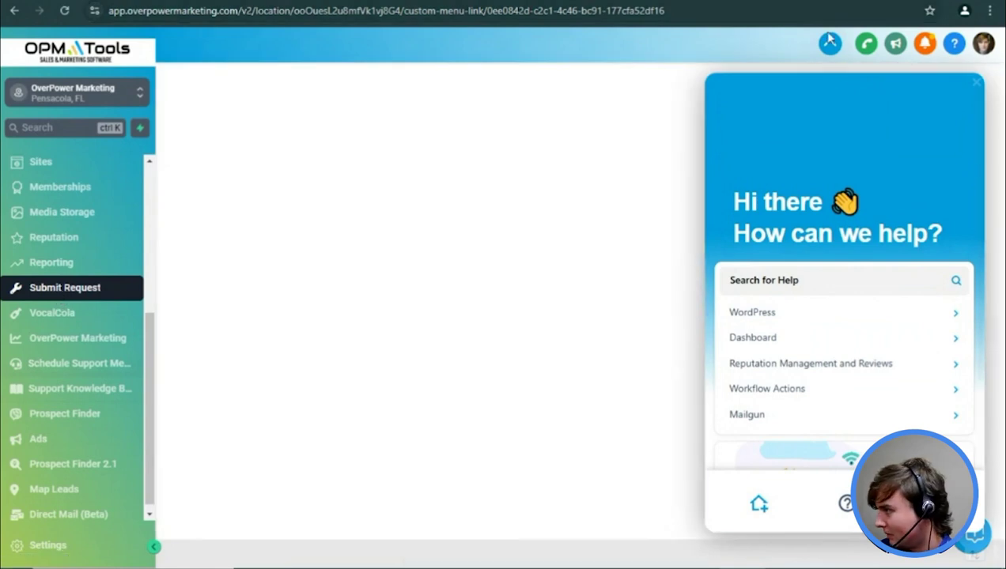
click(829, 42)
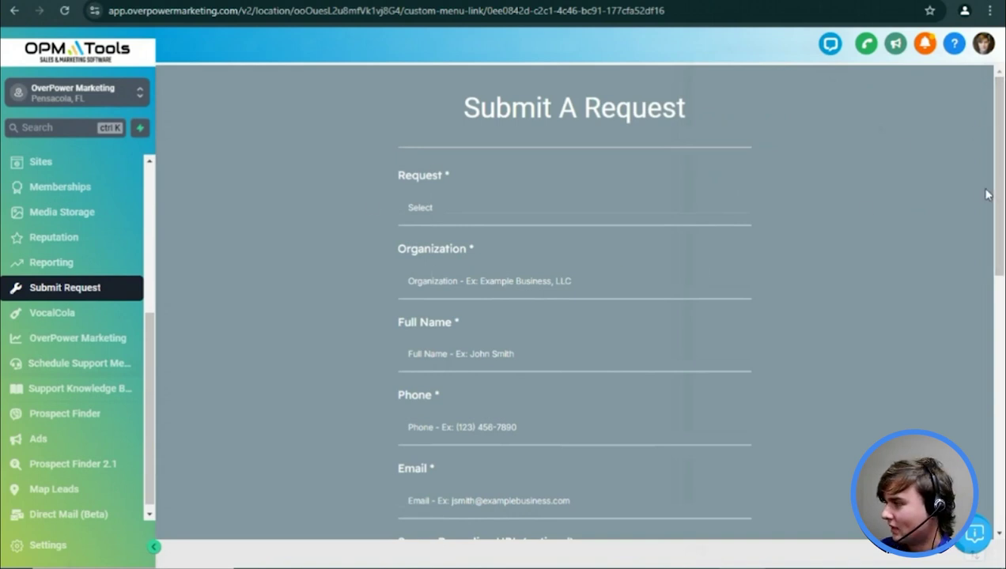
drag(998, 194, 1003, 212)
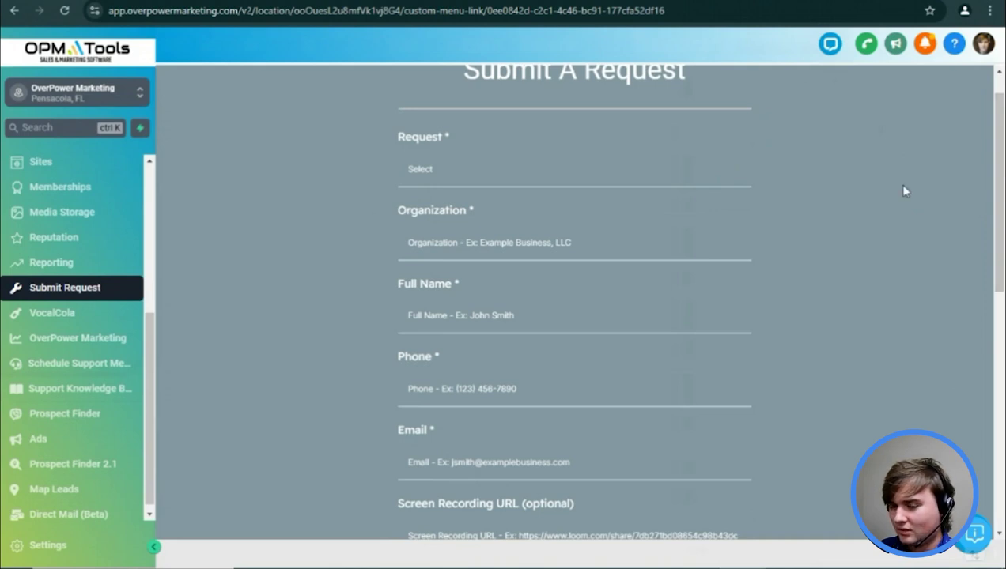
drag(998, 181, 998, 295)
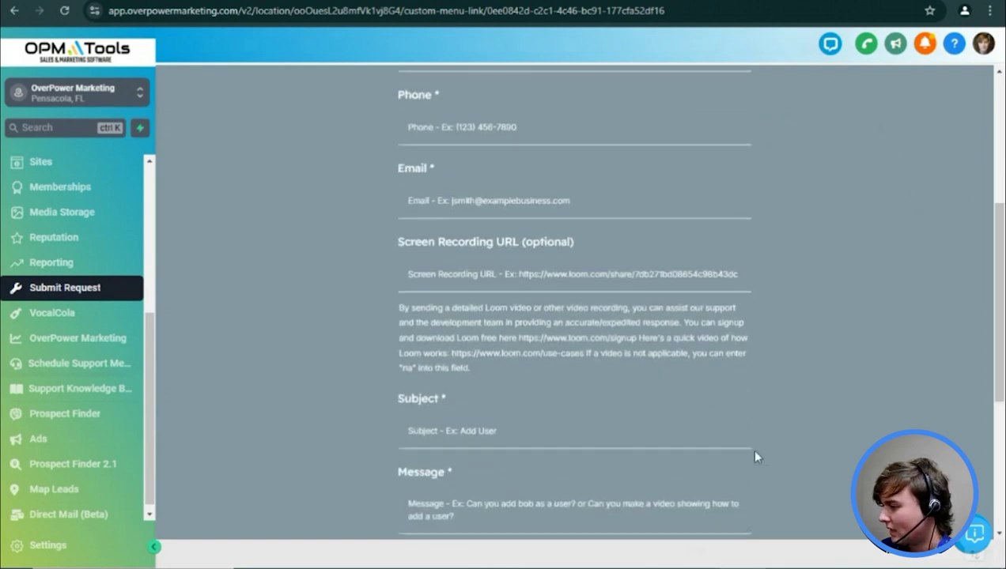